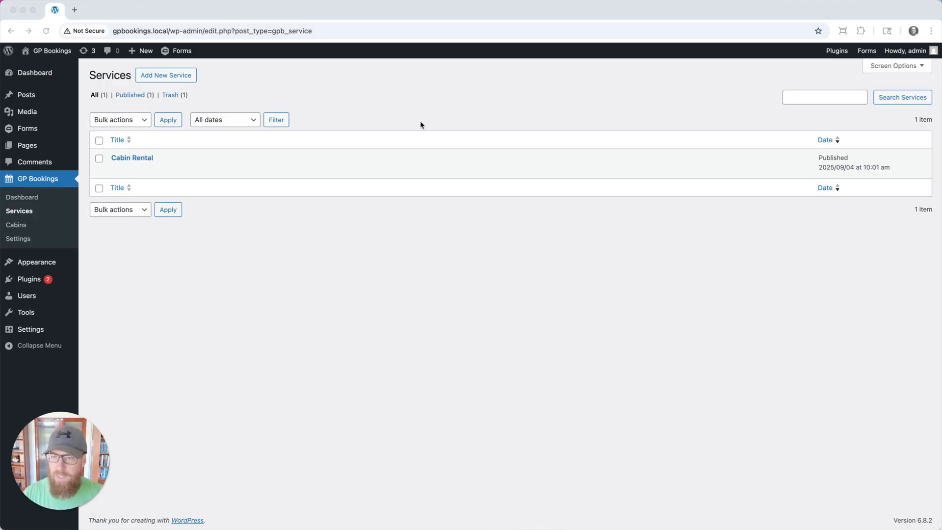
Open the Cabin Rental service for editing and show its pricing rules
left_click(303, 130)
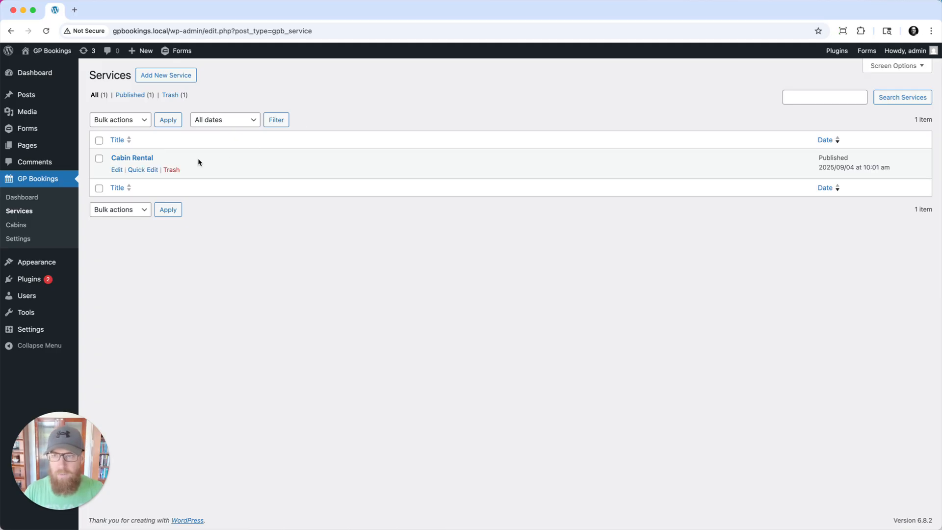
left_click(122, 158)
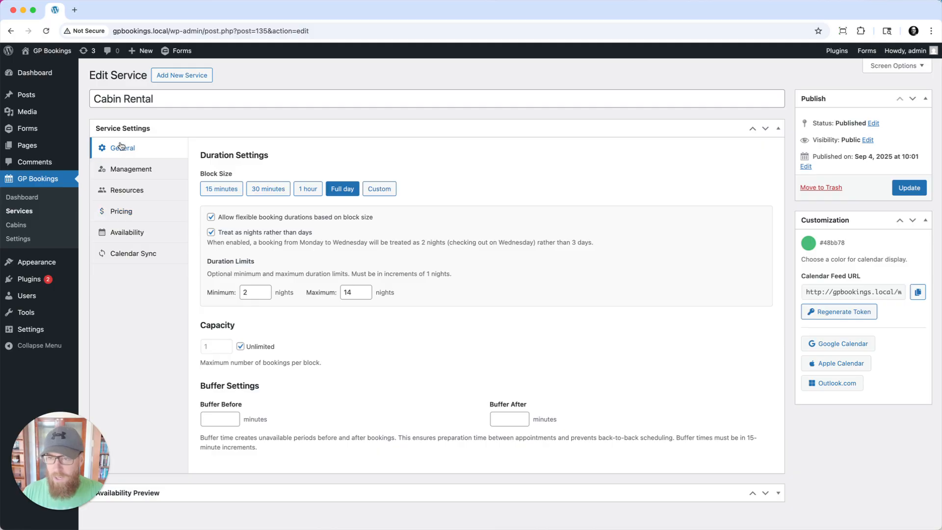
left_click(139, 215)
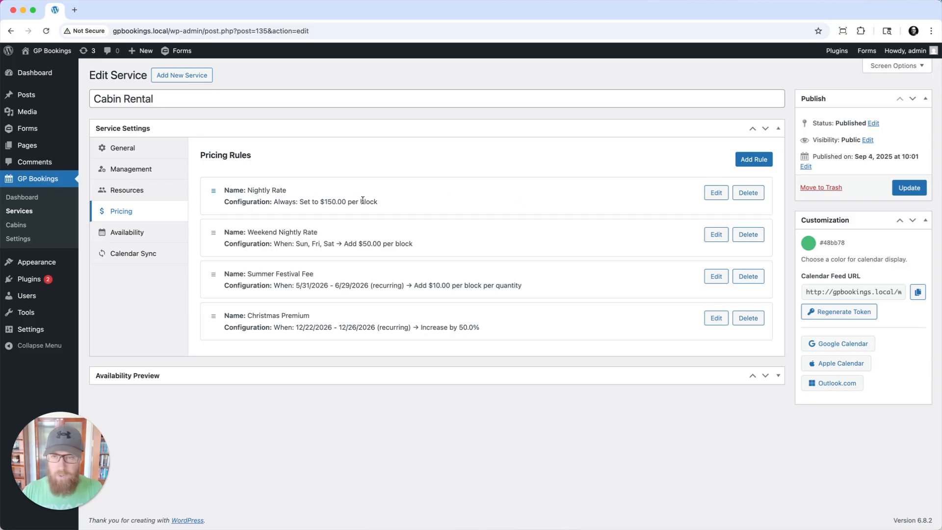
Review the Nightly Rate rule's action type choices, base price, per-block and per-quantity options and summary, then close it by updating the rule
left_click(715, 193)
scroll(385, 301, "down", 1)
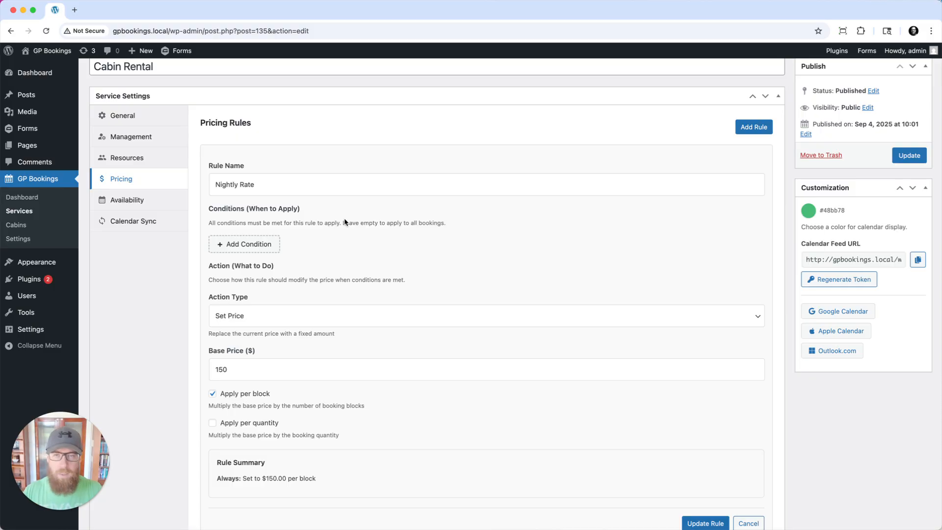
scroll(345, 222, "down", 2)
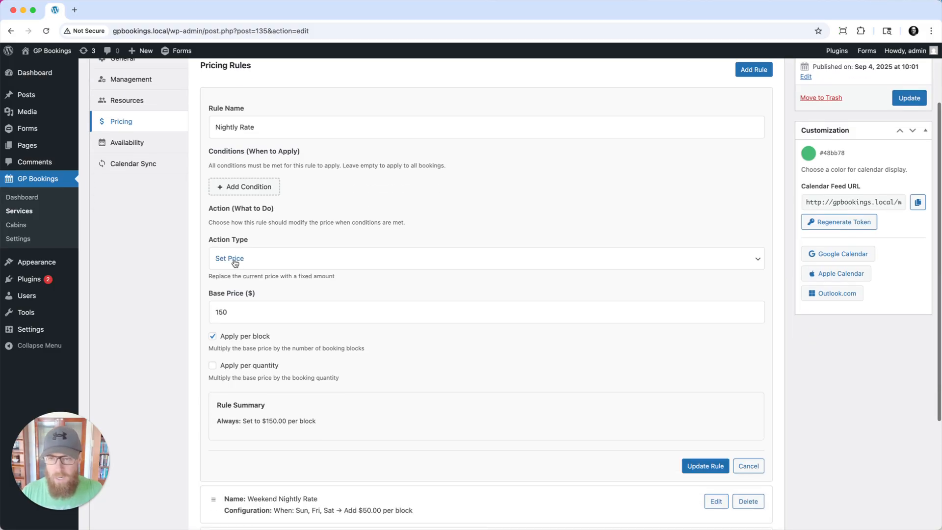
left_click(234, 262)
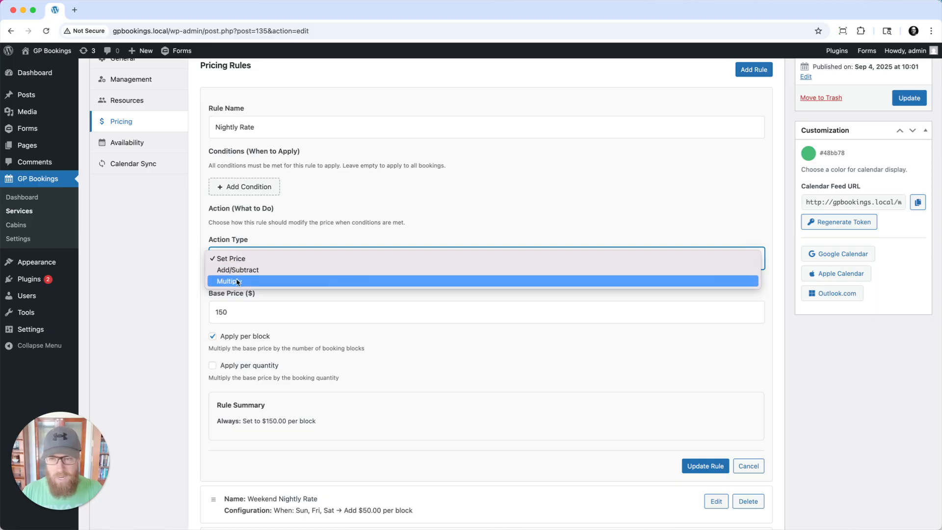
left_click(276, 230)
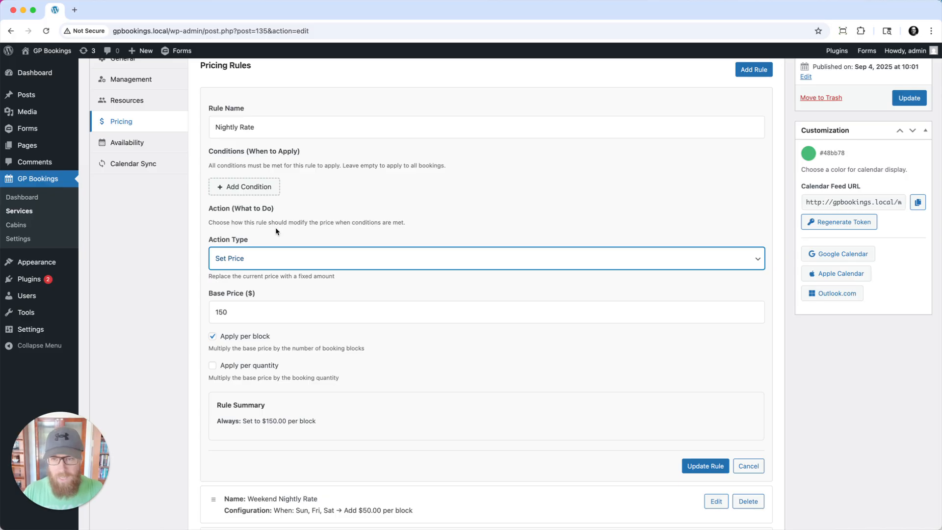
scroll(275, 228, "down", 2)
key("Tab")
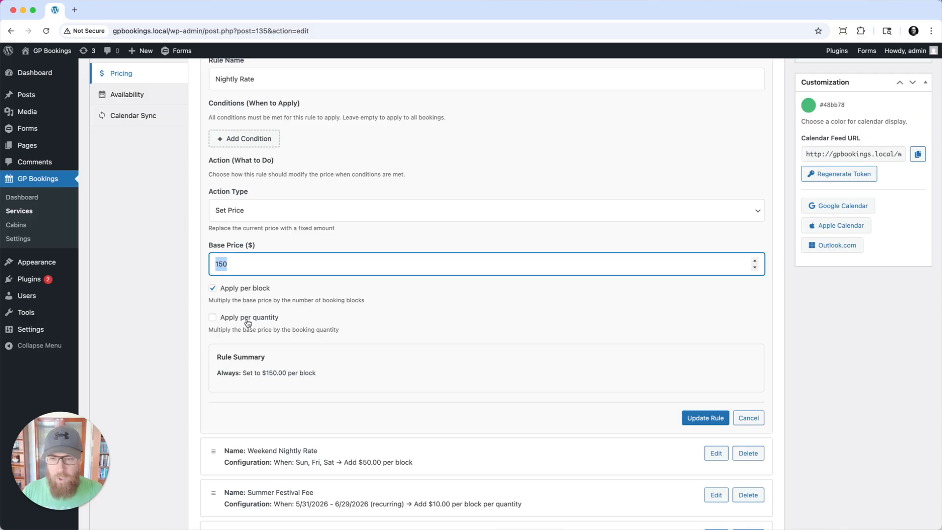
scroll(314, 317, "down", 1)
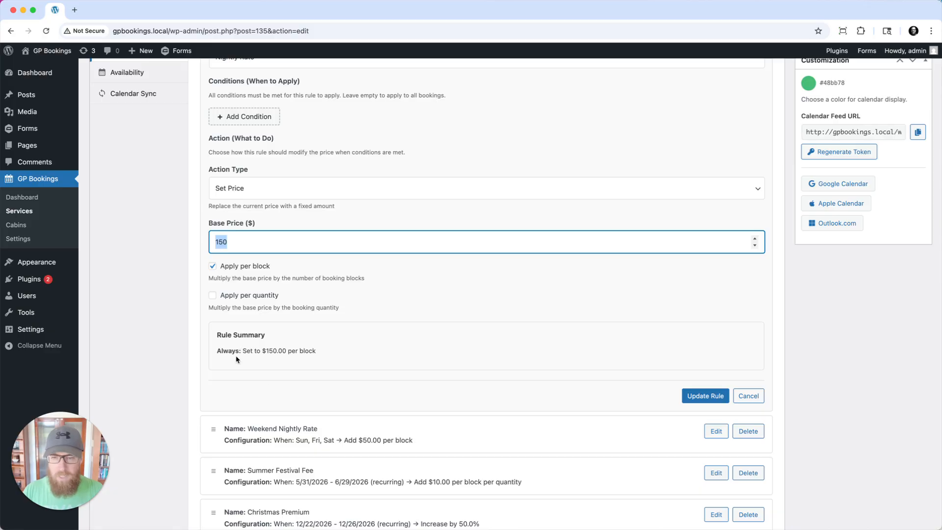
left_click(706, 396)
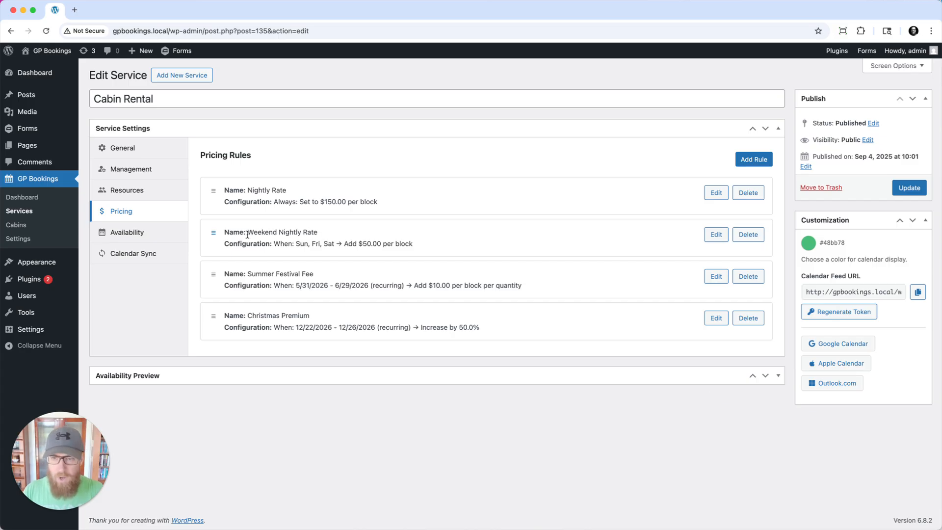
Open the Weekend Nightly Rate rule and look through the available condition types without adding one
left_click(716, 234)
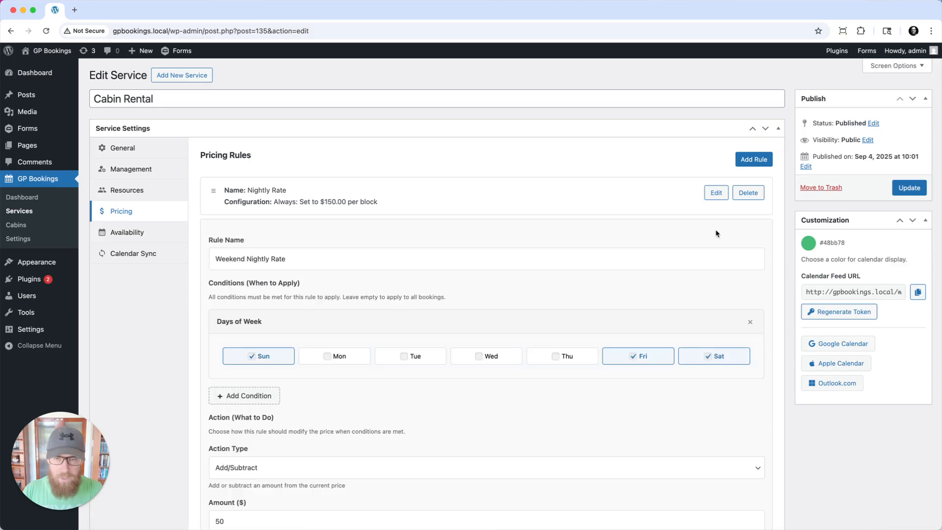
scroll(504, 278, "down", 3)
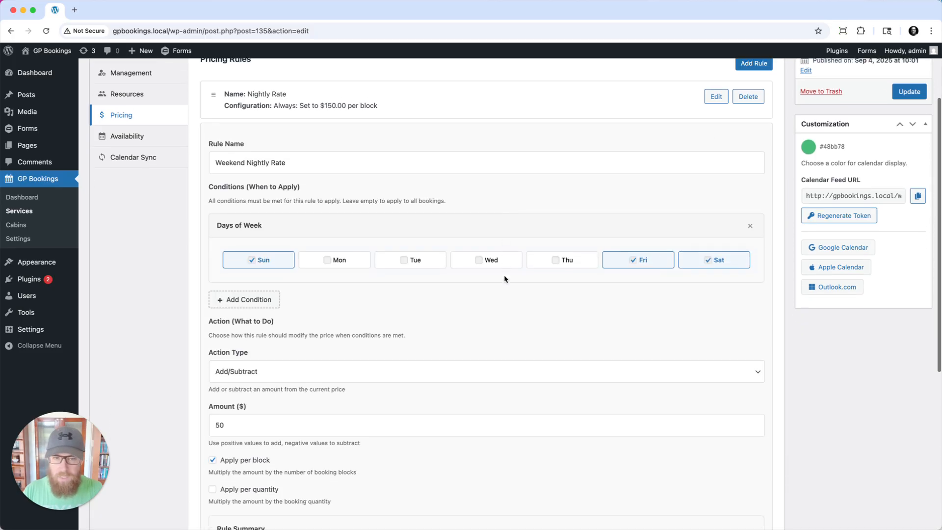
left_click(259, 303)
scroll(294, 343, "down", 2)
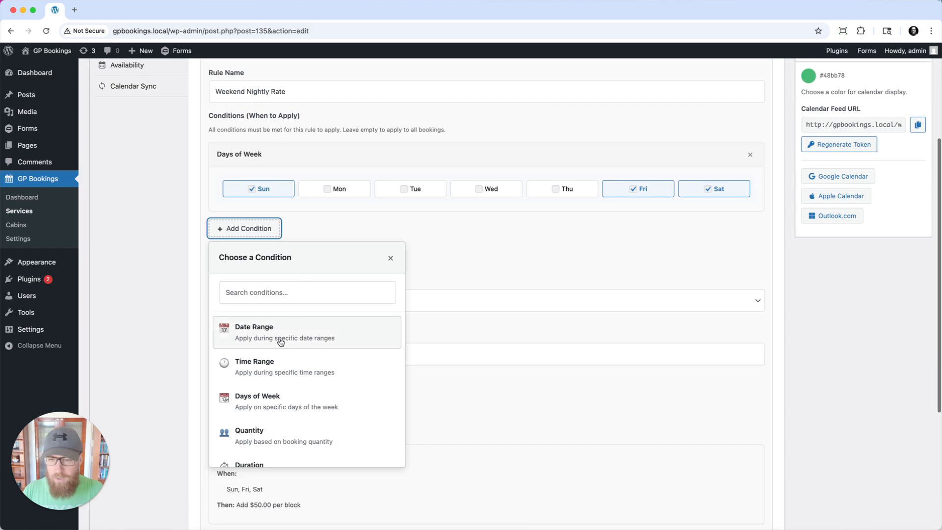
scroll(272, 387, "down", 1)
scroll(273, 387, "up", 1)
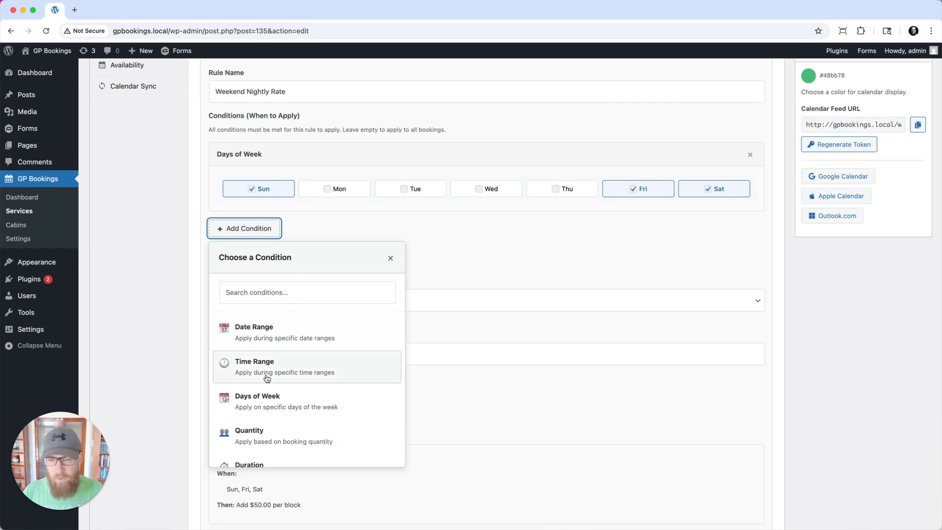
scroll(265, 378, "down", 3)
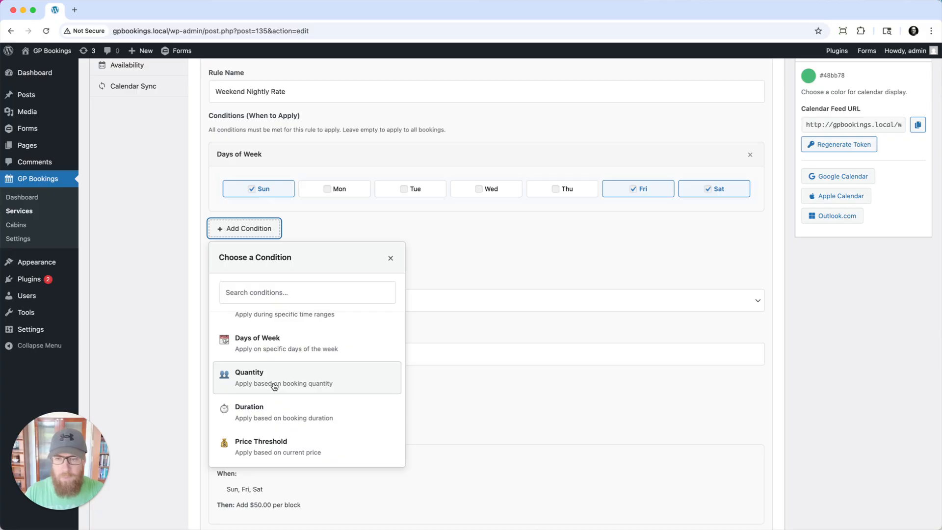
scroll(274, 386, "down", 1)
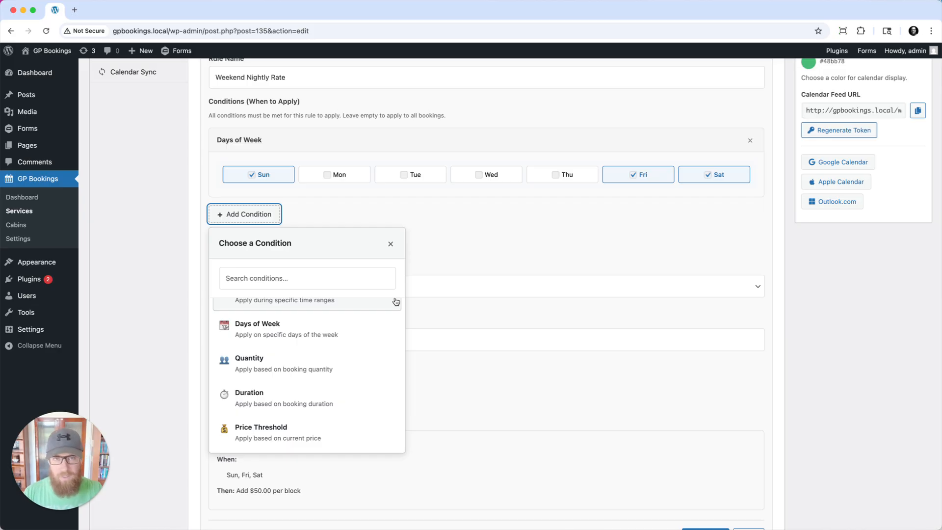
left_click(390, 243)
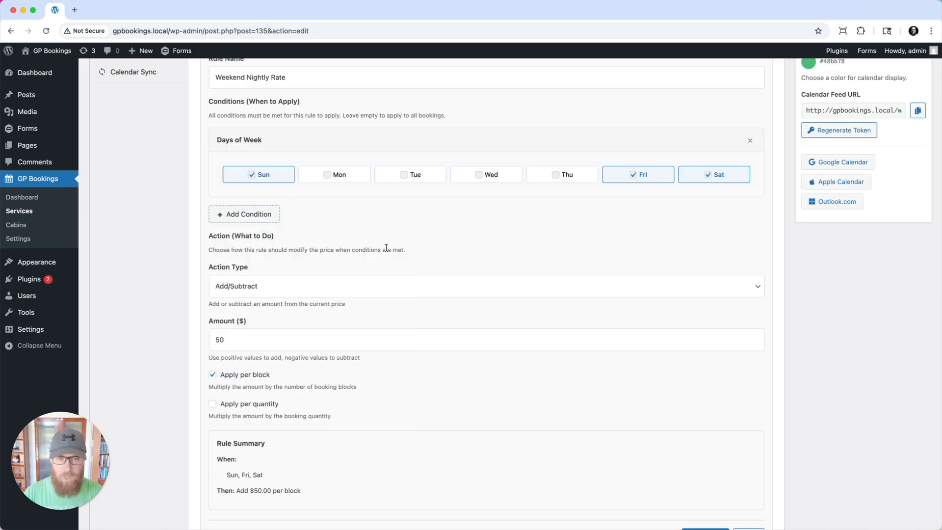
Review the Weekend Nightly Rate rule's selected weekdays, amount and summary, and close it by updating the rule
scroll(393, 242, "up", 3)
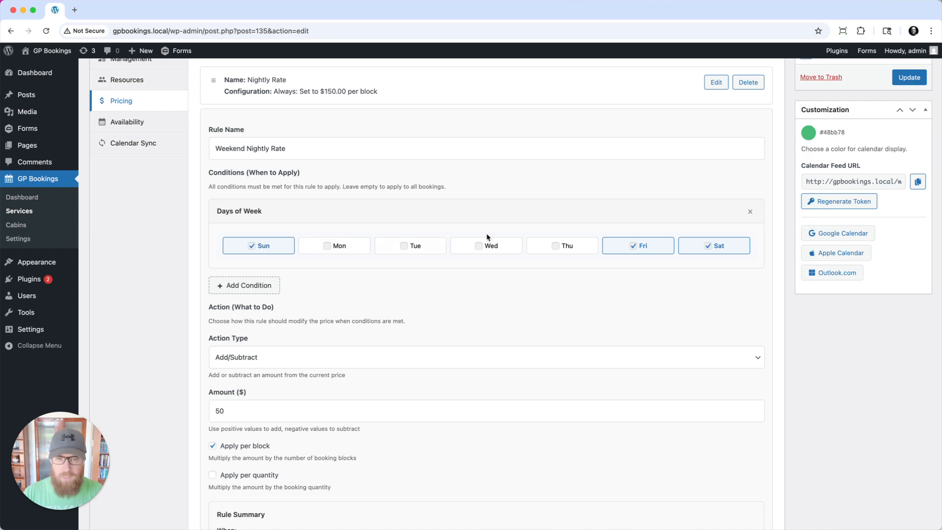
scroll(697, 301, "up", 1)
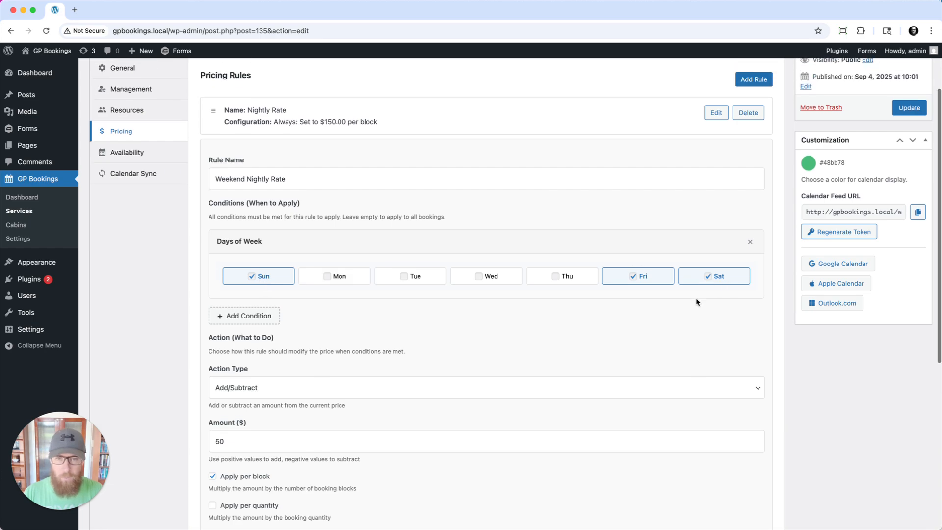
scroll(696, 301, "down", 5)
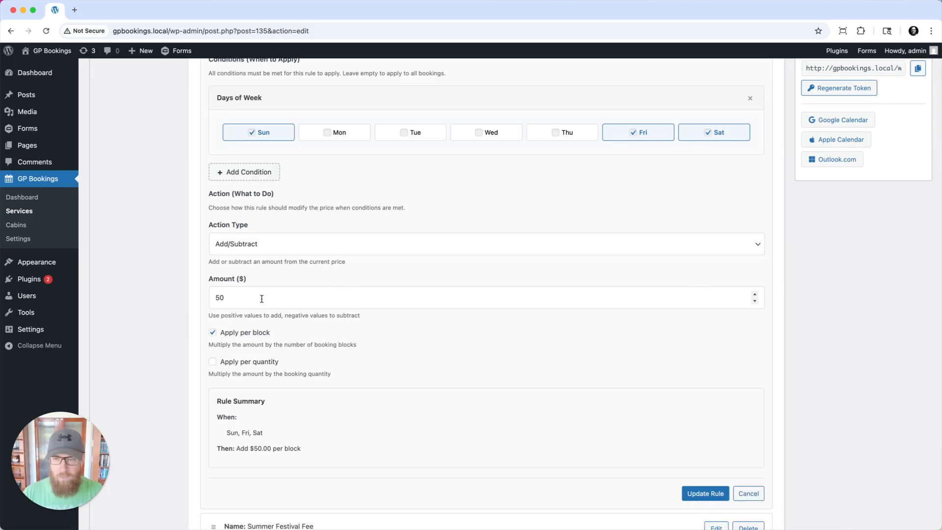
double_click(223, 298)
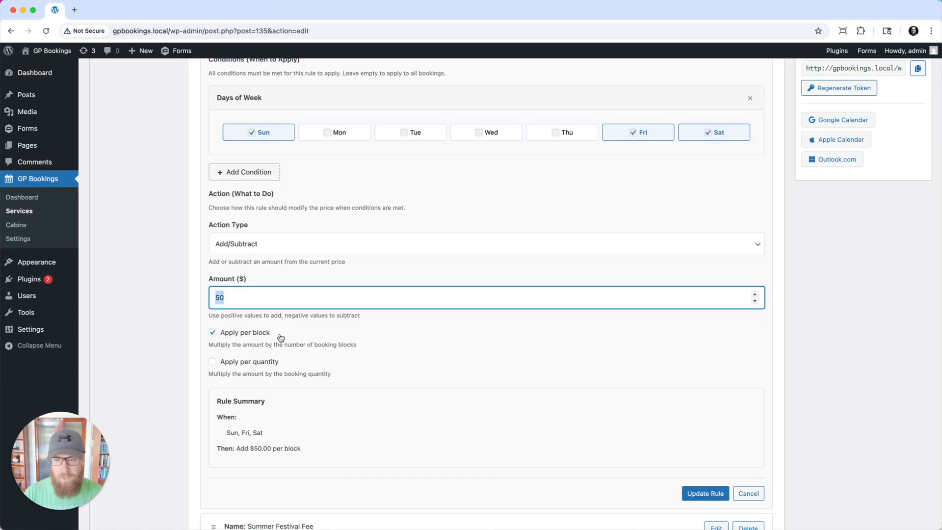
scroll(279, 336, "down", 5)
left_click(704, 341)
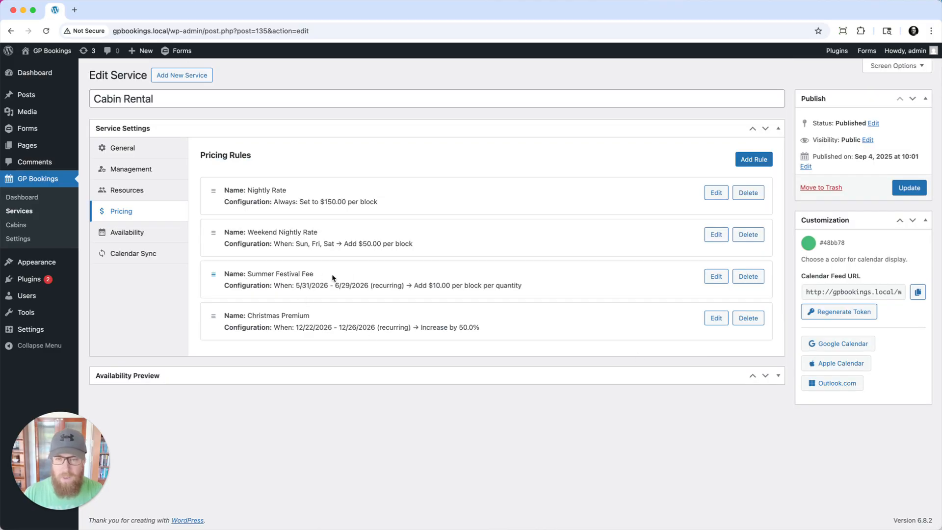
Examine the Summer Festival Fee rule's recurring date range, amount, per-block and per-quantity options and summary, then update the rule
left_click(717, 277)
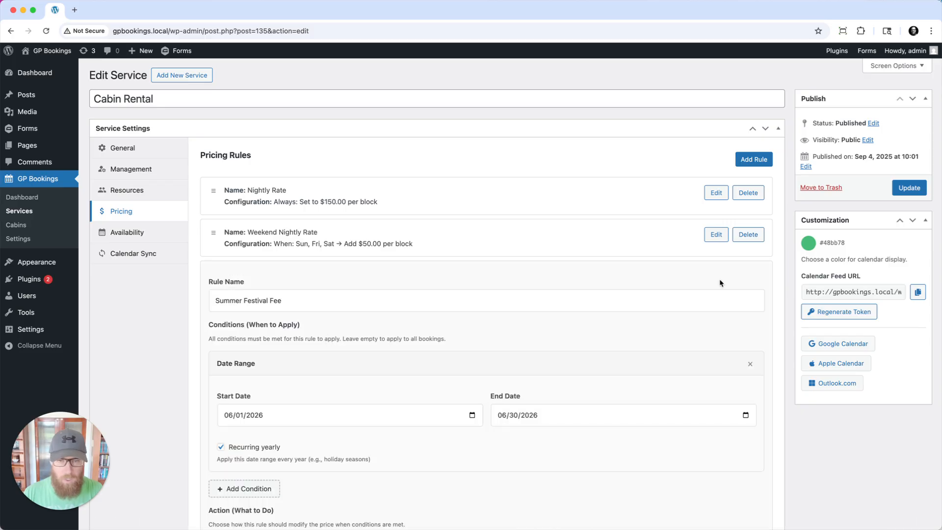
scroll(372, 324, "down", 2)
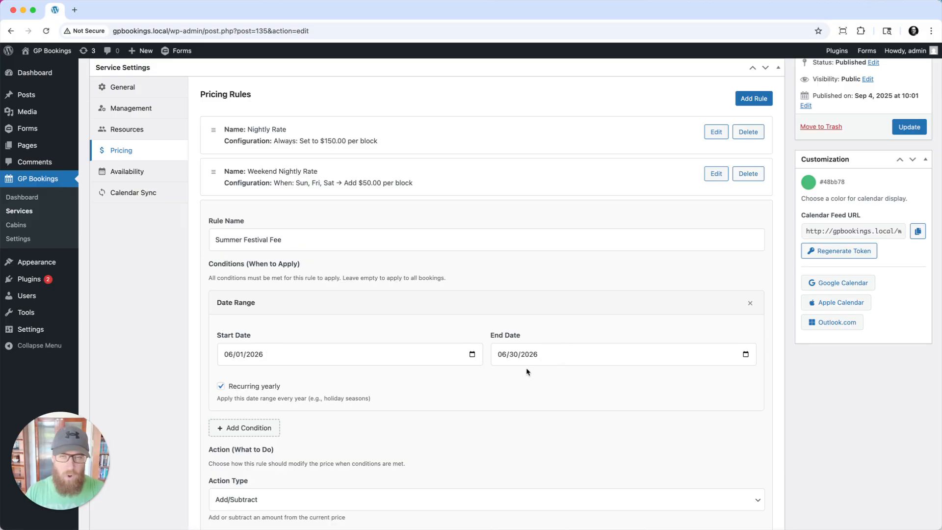
scroll(526, 372, "down", 5)
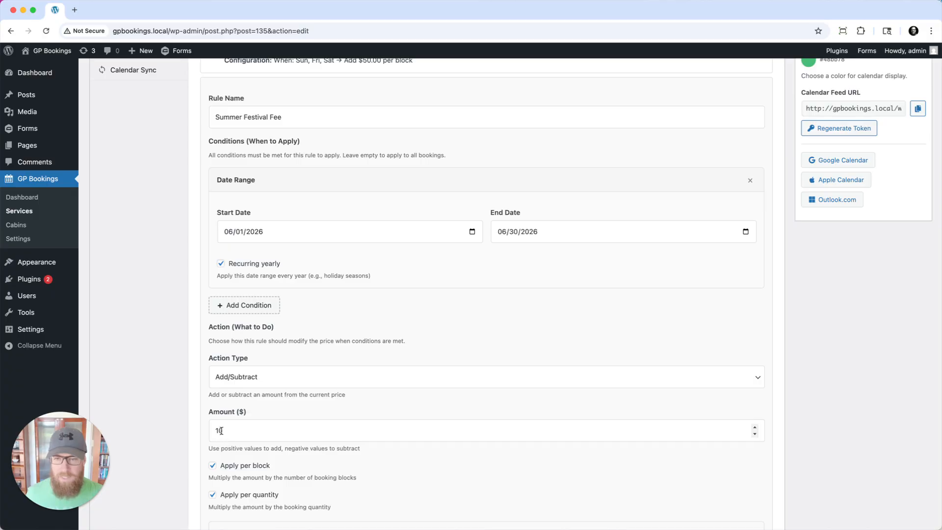
scroll(241, 412, "down", 3)
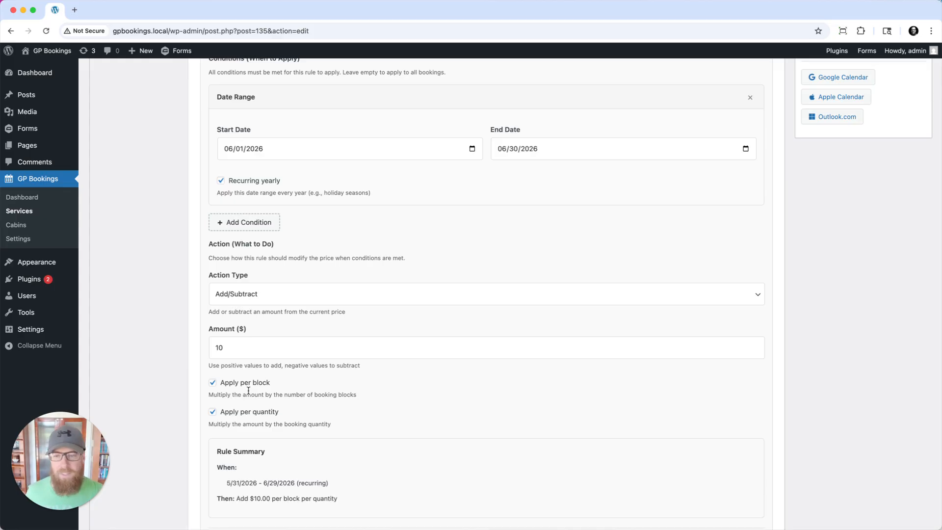
scroll(248, 390, "down", 1)
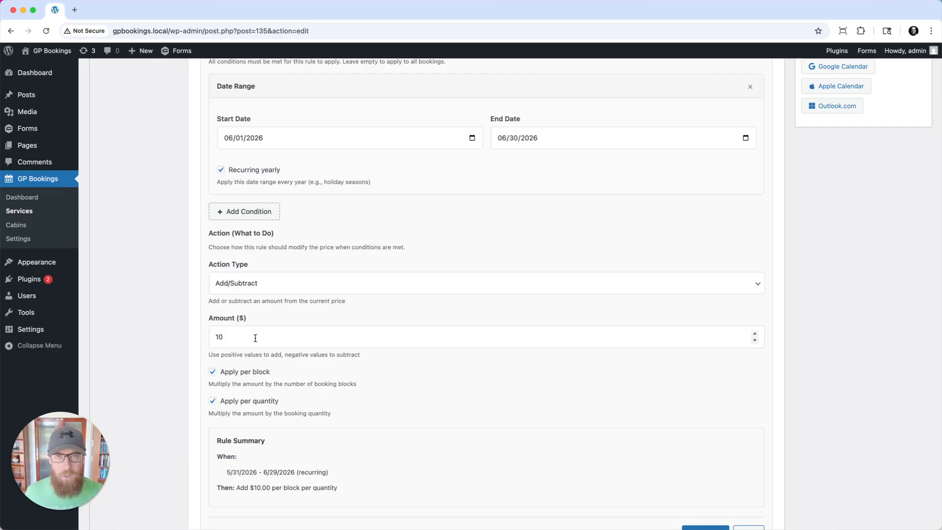
scroll(248, 374, "down", 5)
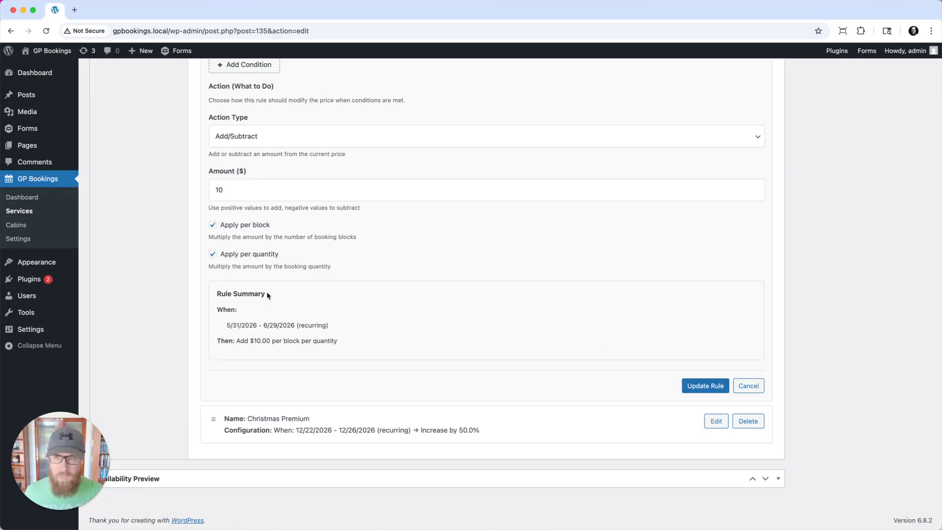
scroll(267, 295, "up", 8)
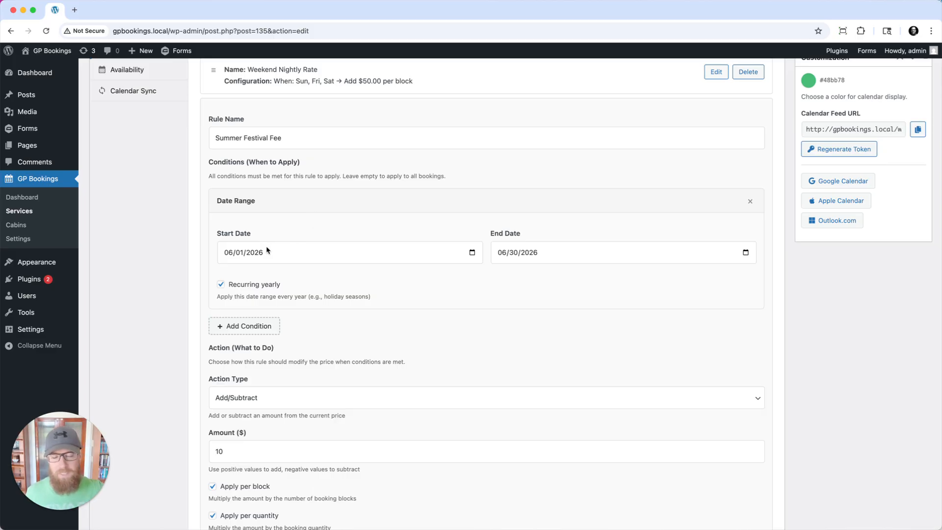
scroll(267, 251, "down", 5)
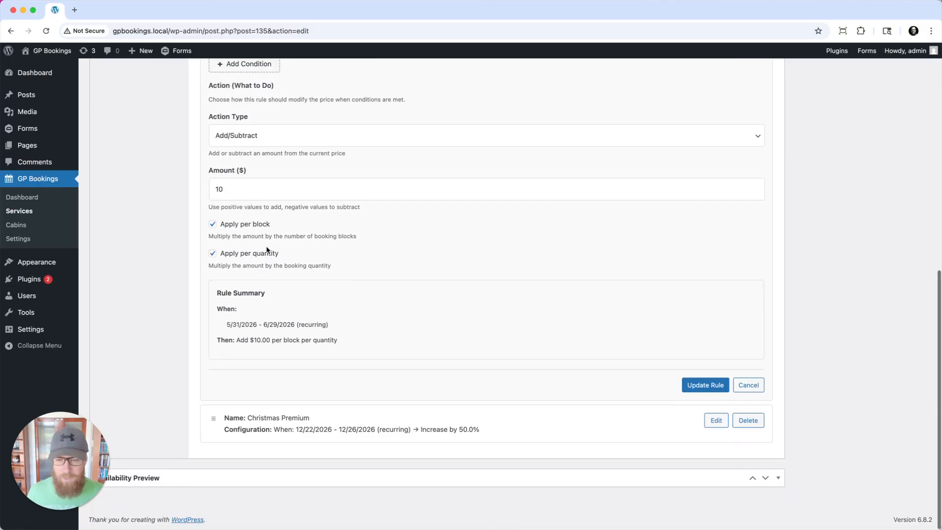
left_click(708, 386)
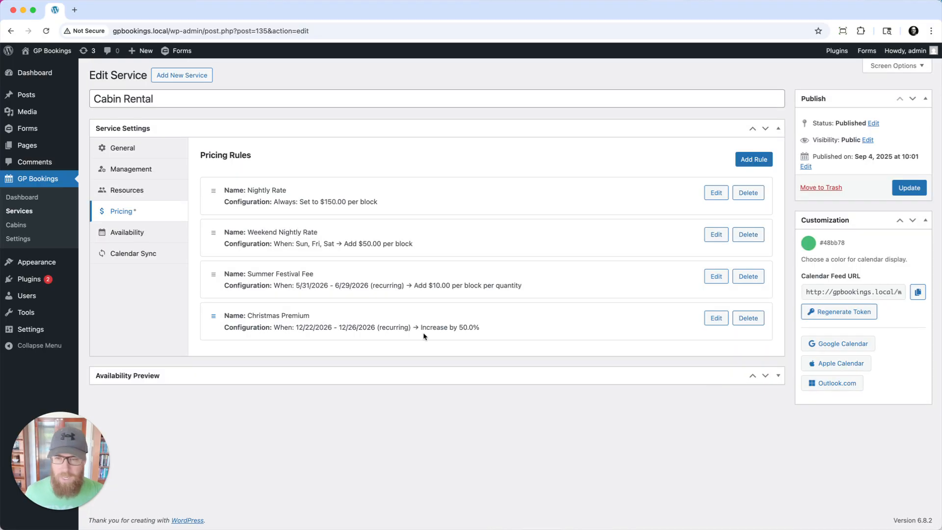
Review the Christmas Premium rule's recurring date range, action type choices, multiplier and rule summary, keeping Multiply as the action
left_click(716, 318)
scroll(460, 303, "down", 4)
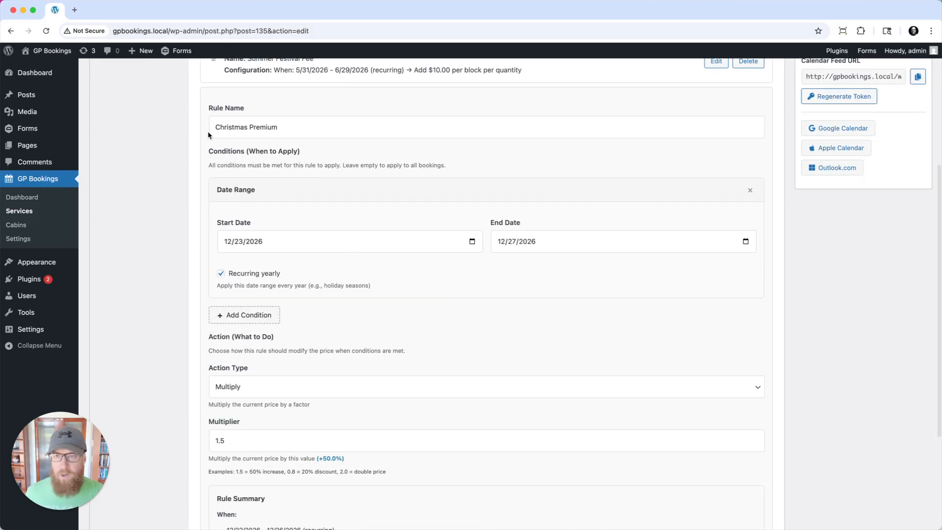
scroll(290, 154, "down", 3)
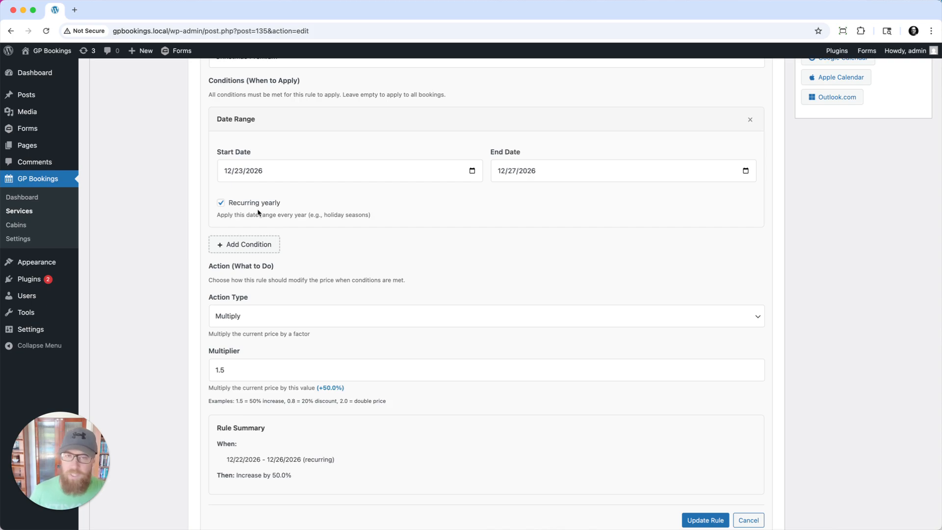
scroll(303, 225, "down", 2)
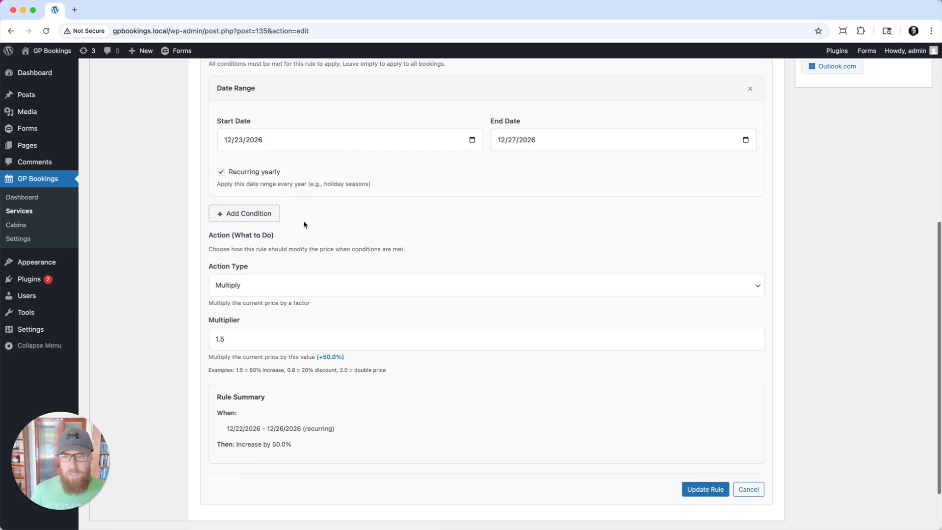
scroll(303, 225, "down", 2)
left_click(236, 258)
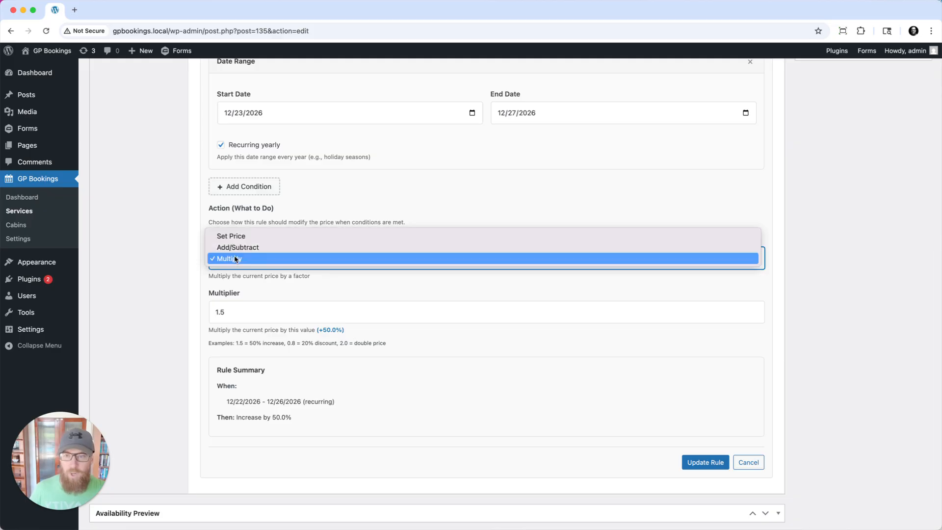
left_click(236, 259)
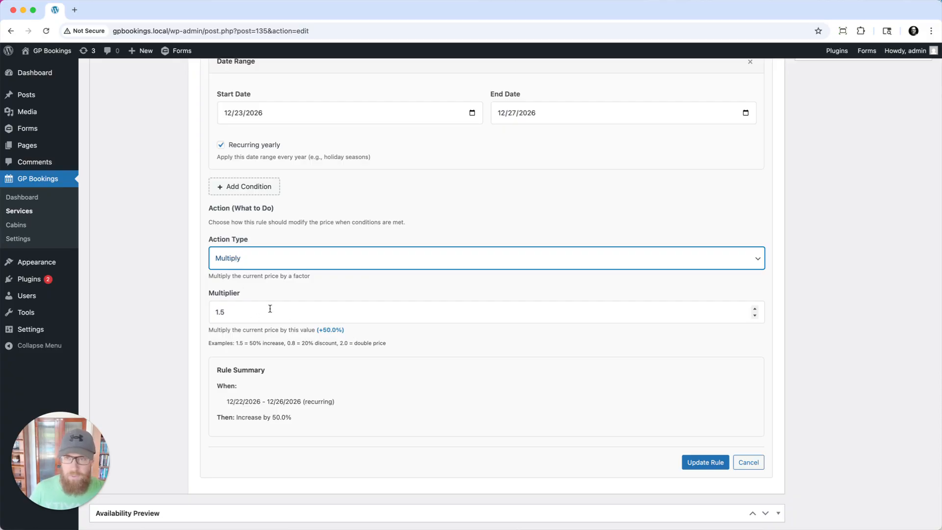
scroll(270, 309, "up", 3)
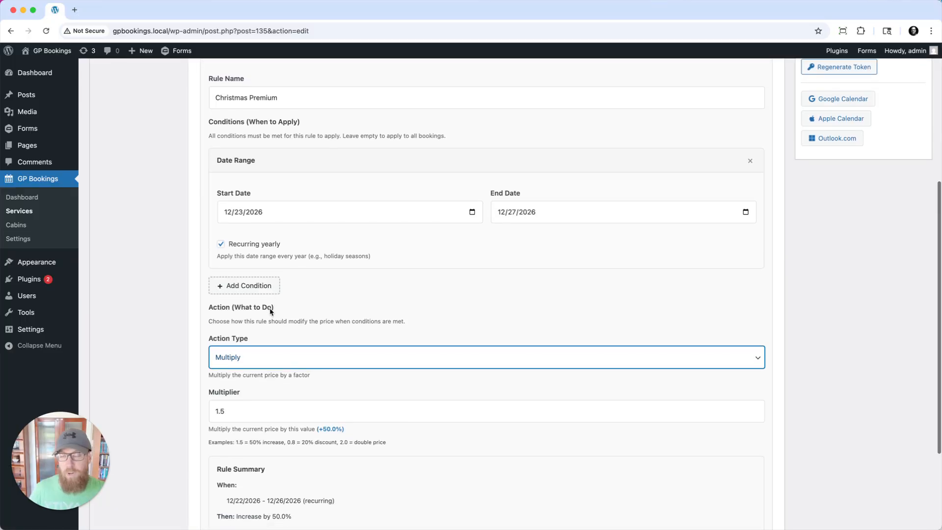
scroll(270, 311, "down", 4)
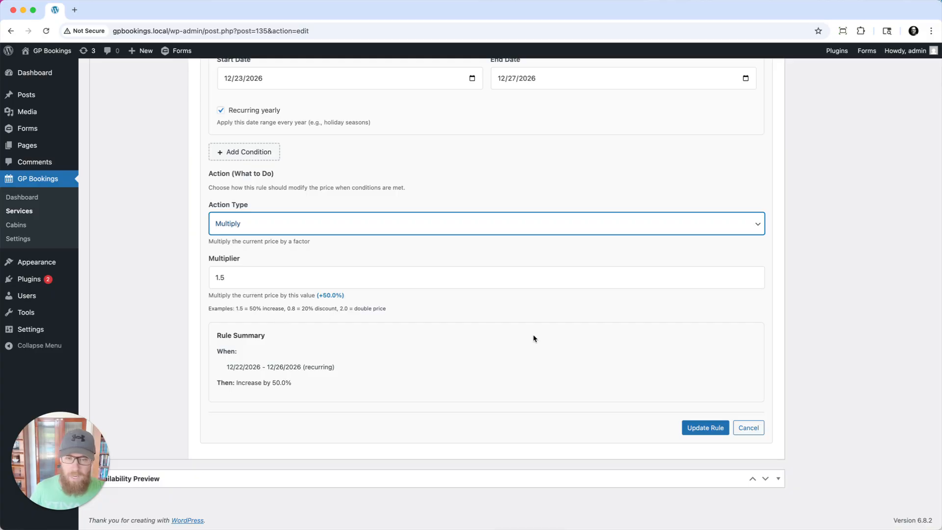
Update the Christmas Premium rule and save the Cabin Rental service
left_click(700, 426)
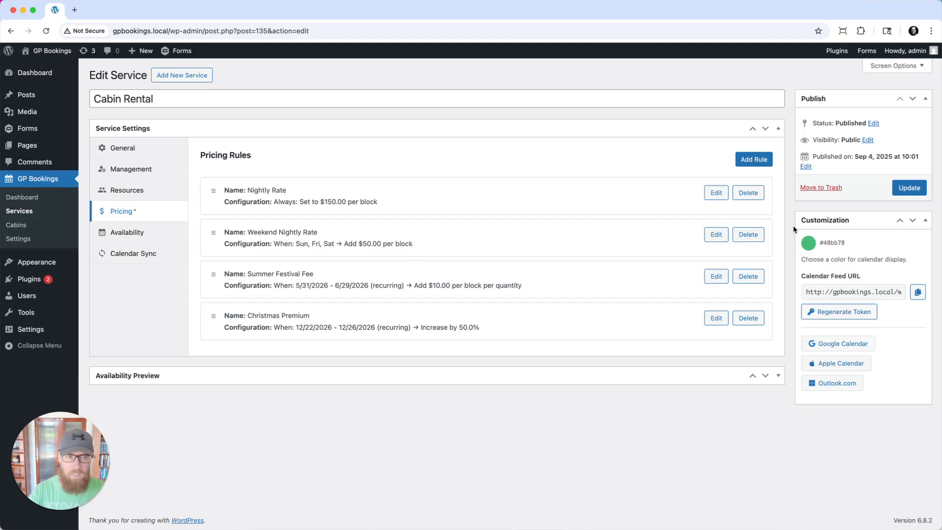
left_click(904, 193)
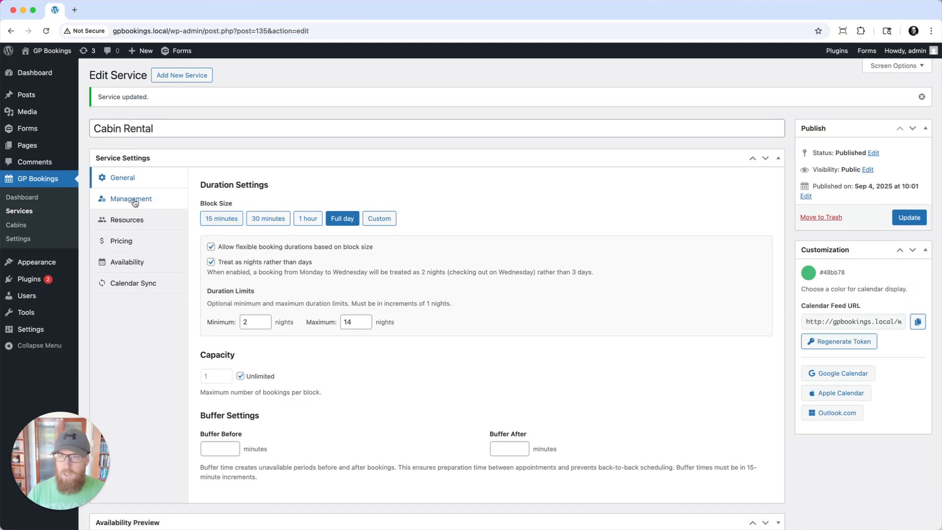
Open the Lake View Cabin resource from the cabins list and display its pricing settings
left_click(17, 225)
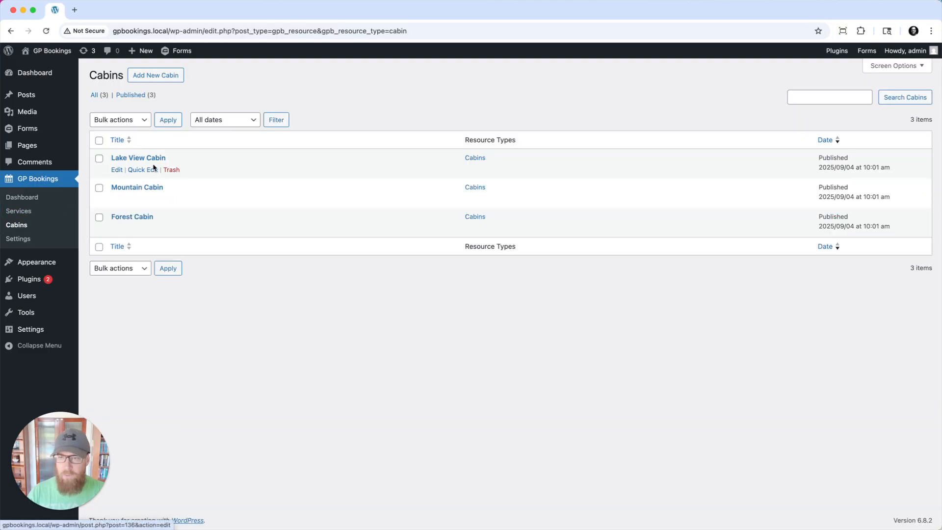
left_click(129, 160)
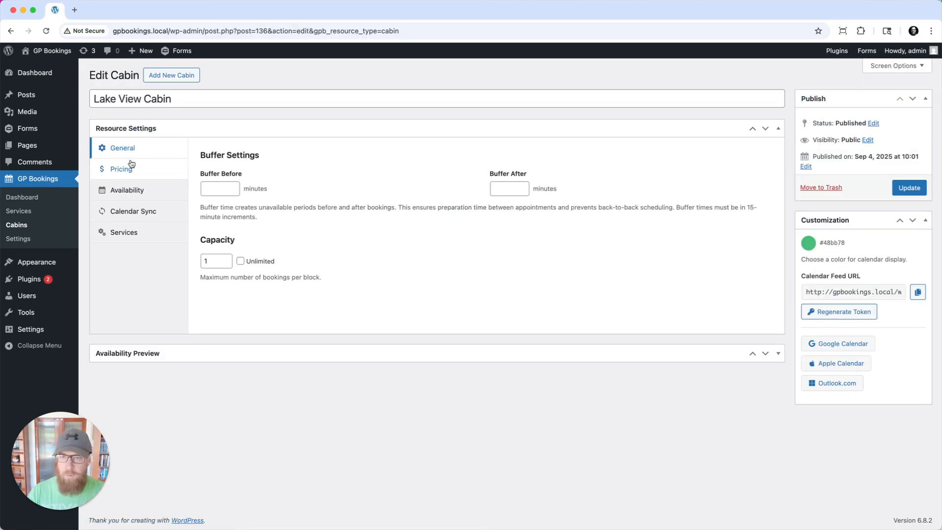
left_click(136, 174)
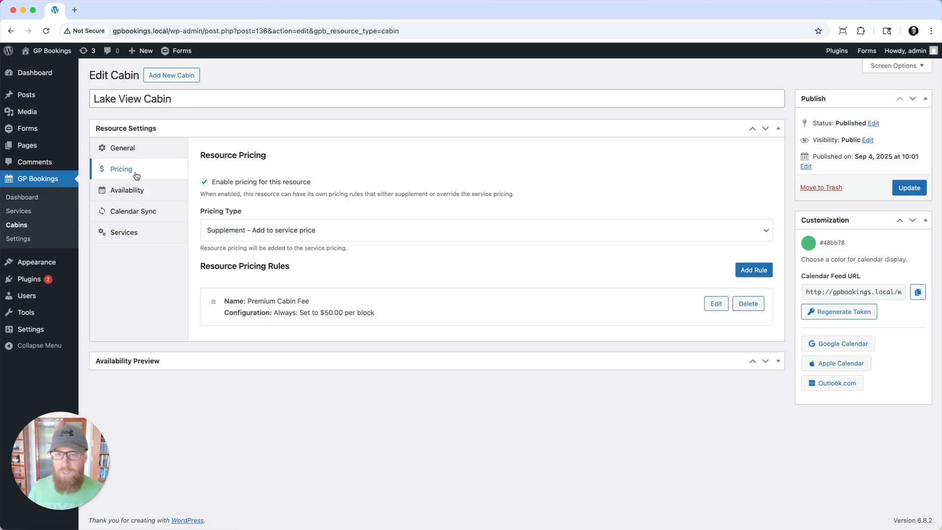
Compare the Lake View Cabin's Supplement and Override pricing types, keeping Supplement - Add to service price
left_click(253, 231)
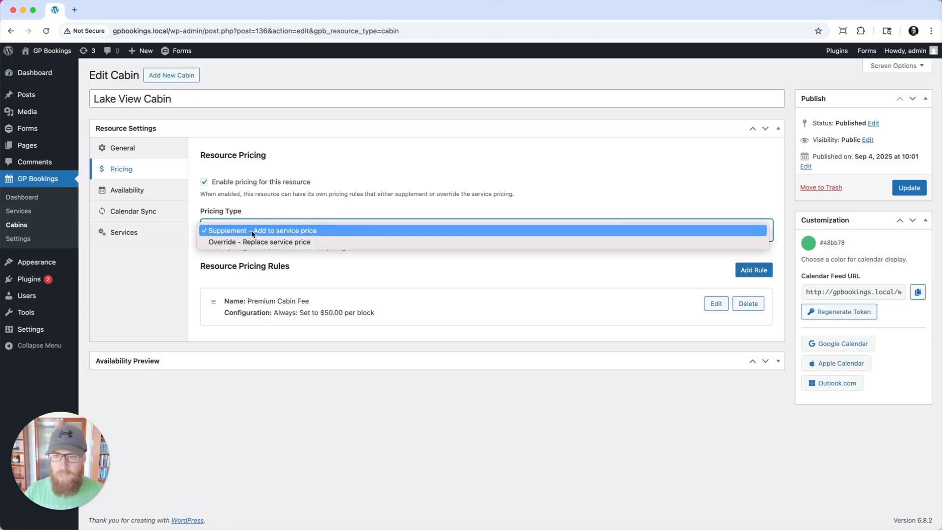
left_click(254, 231)
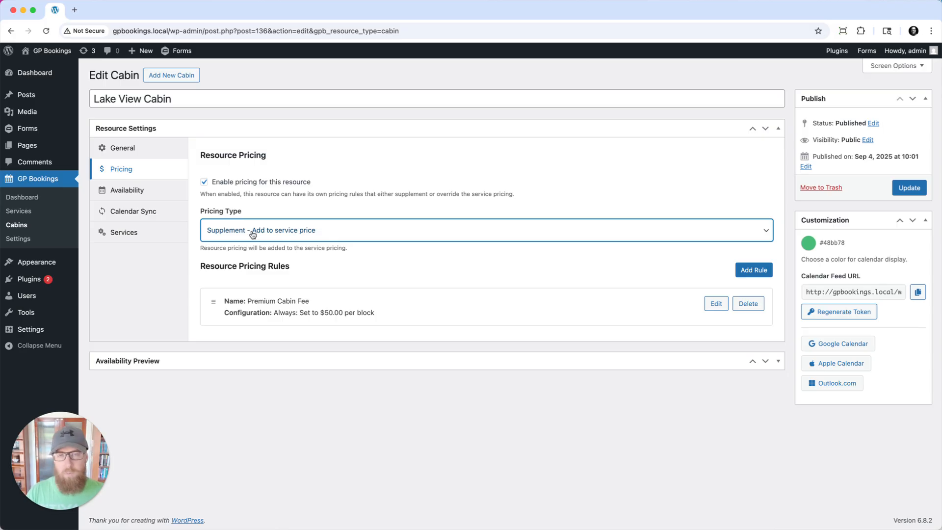
left_click(253, 234)
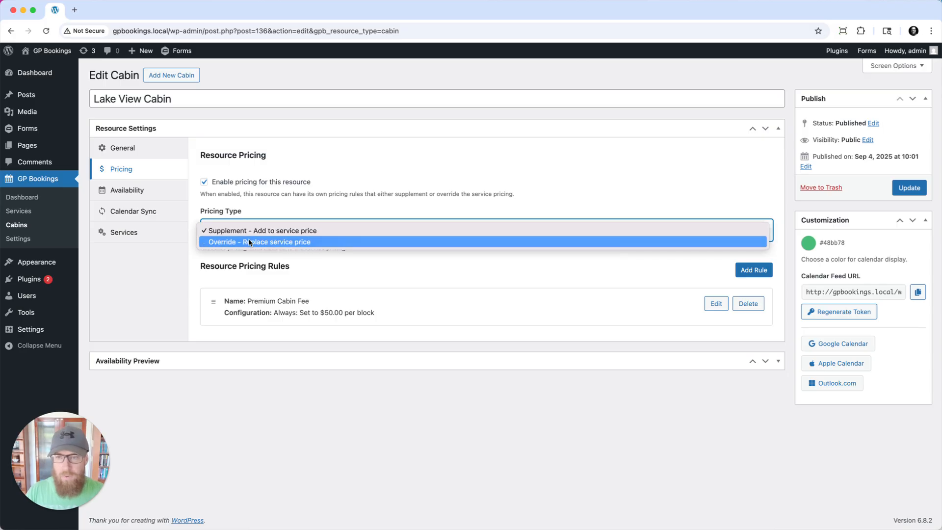
left_click(249, 231)
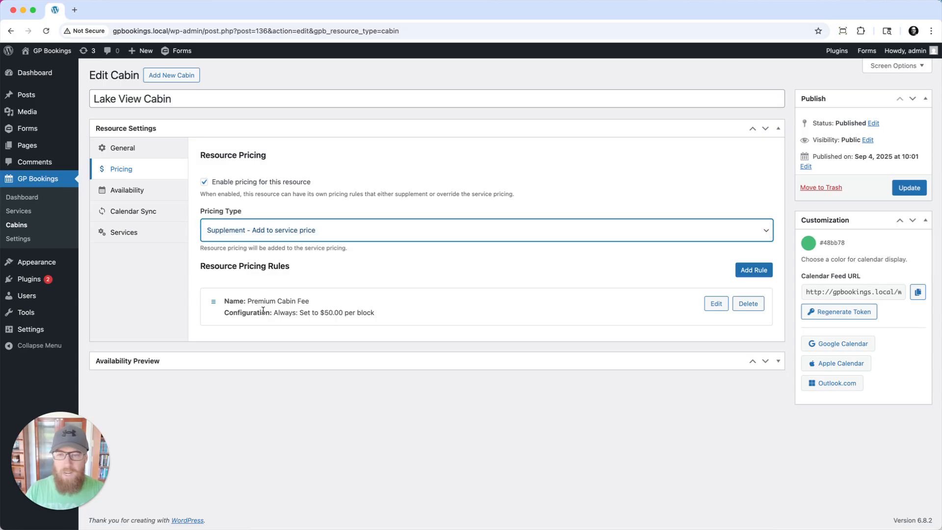
left_click(289, 300)
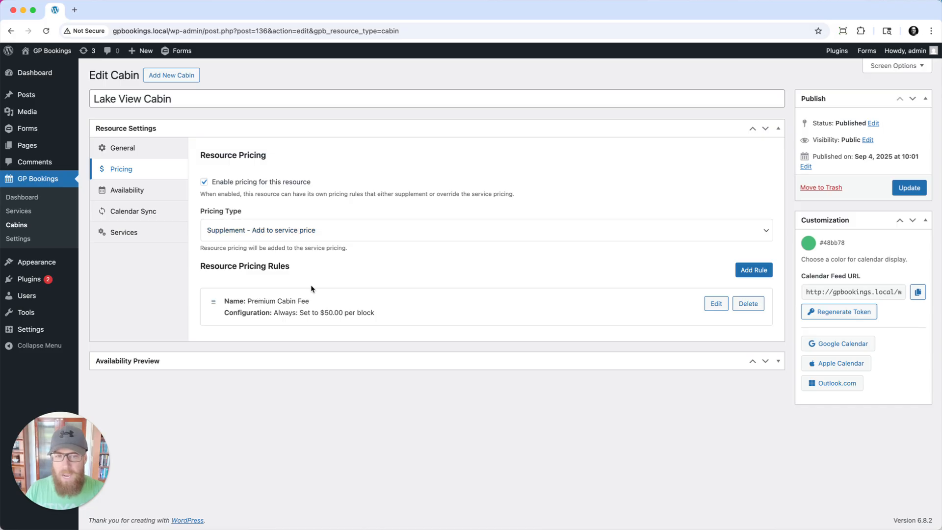
Open the Premium Cabin Fee rule and check its conditions and action type, keeping Set Price
left_click(716, 303)
scroll(478, 319, "down", 5)
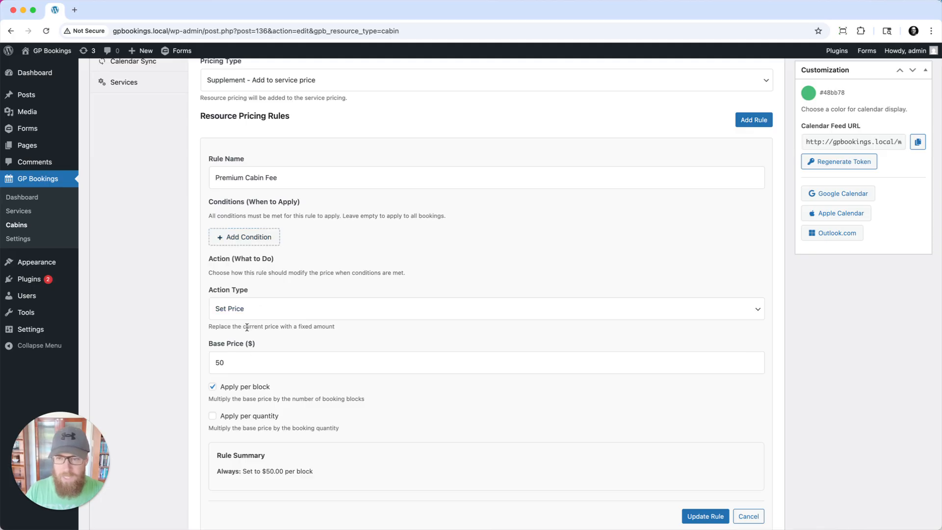
left_click(246, 309)
left_click(247, 309)
scroll(250, 304, "up", 2)
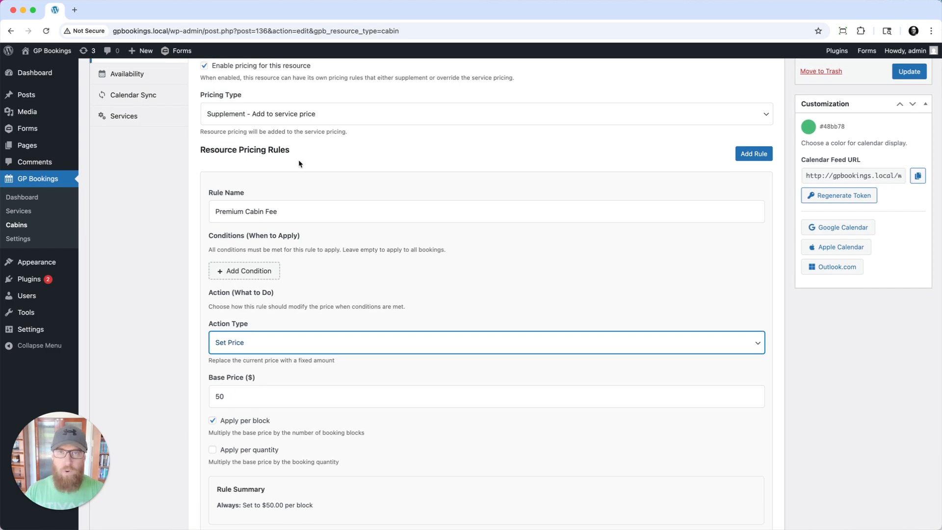
Recheck the cabin's Supplement pricing type against the Premium Cabin Fee's base price and per-block option
left_click(273, 113)
left_click(272, 113)
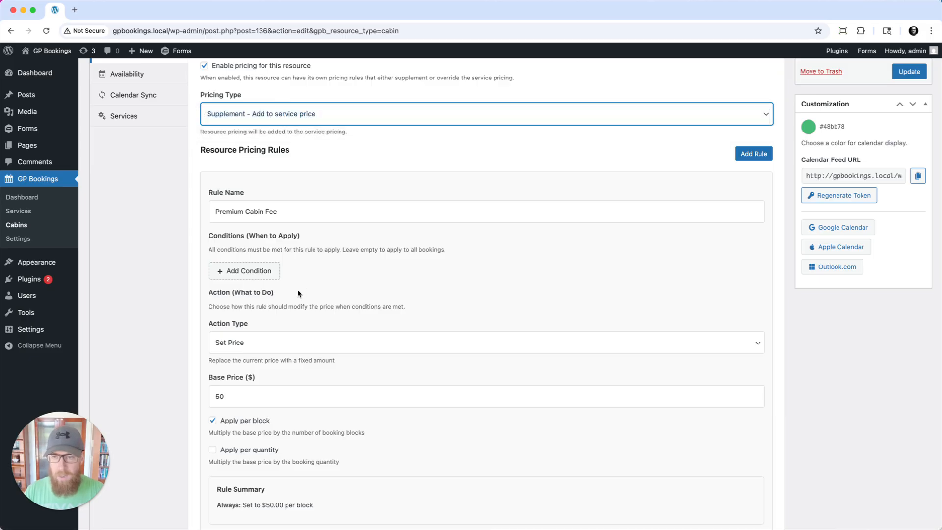
left_click(335, 288)
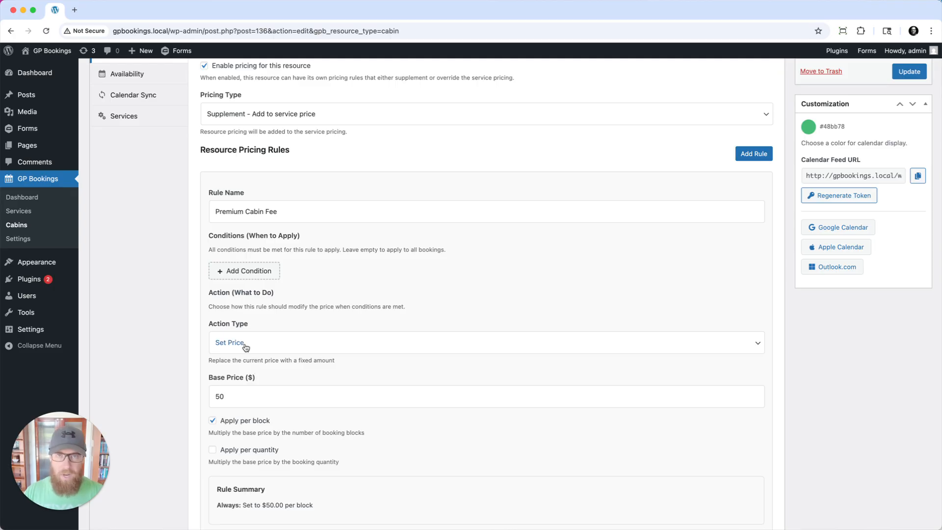
scroll(246, 343, "down", 5)
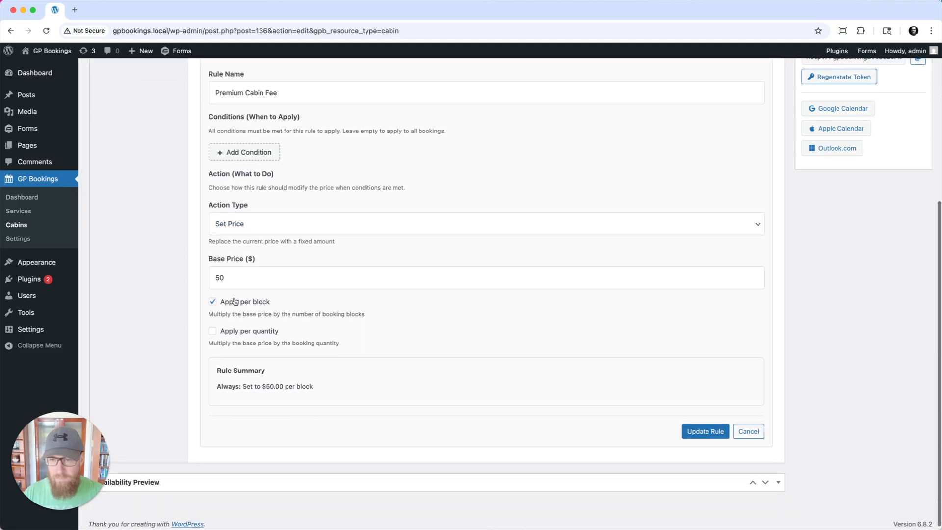
left_click_drag(232, 278, 200, 279)
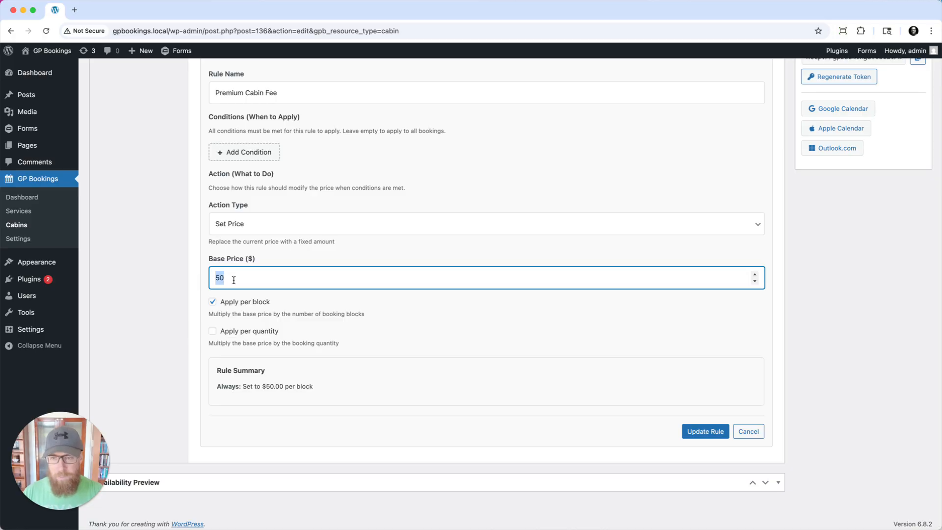
scroll(233, 278, "up", 5)
scroll(275, 235, "down", 5)
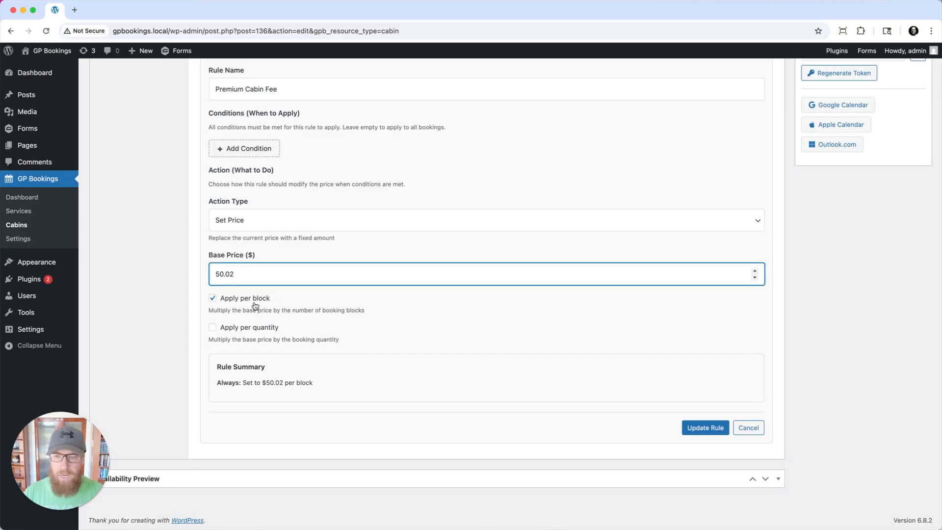
Restore the Premium Cabin Fee's base price to 50, update the rule and save the Lake View Cabin
key("BackSpace")
key("BackSpace")
key("BackSpace")
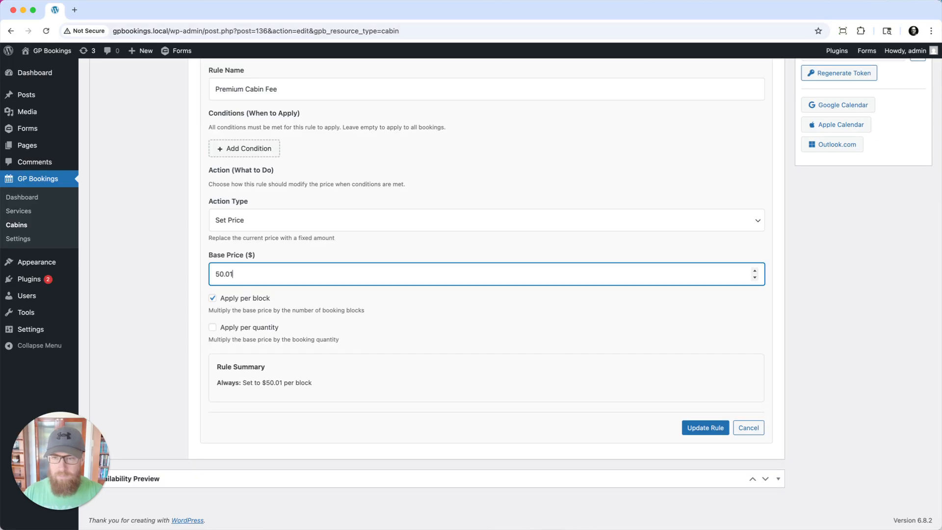
left_click(704, 427)
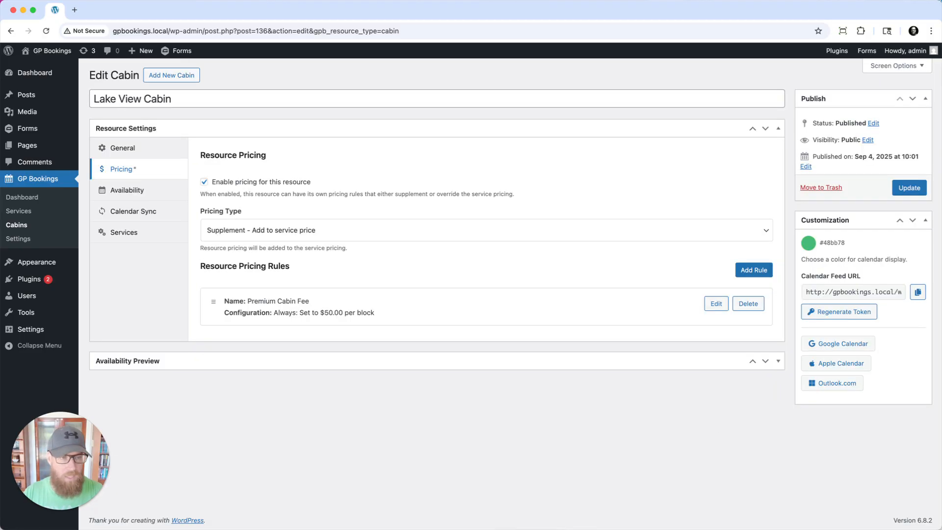
left_click(909, 188)
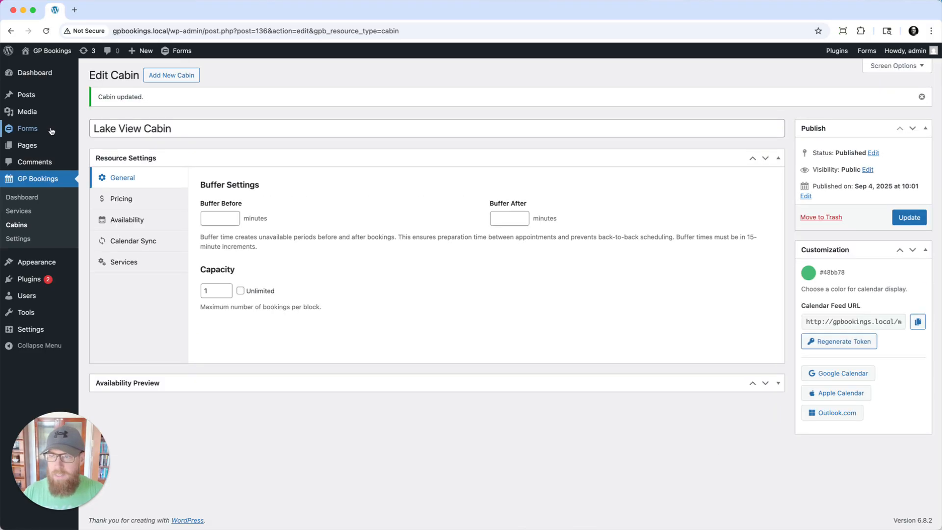
Open the Cabin Rental form in the form editor and look through its booking, cabin, dates and total fields
mouse_move(33, 132)
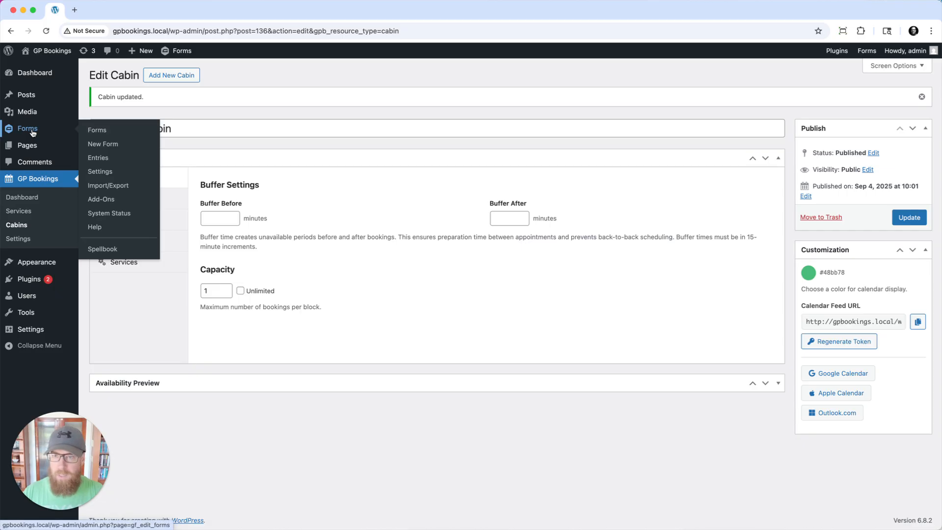
left_click(32, 133)
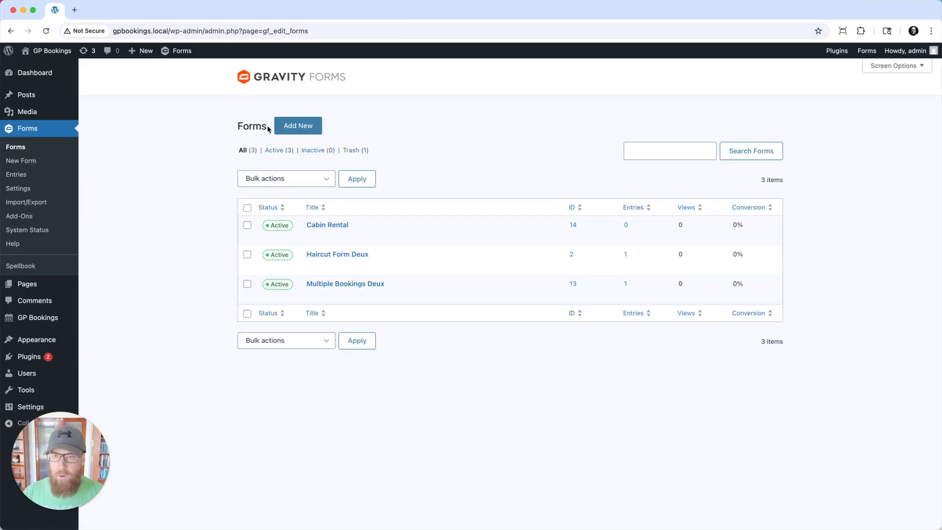
left_click(332, 226)
left_click(322, 273)
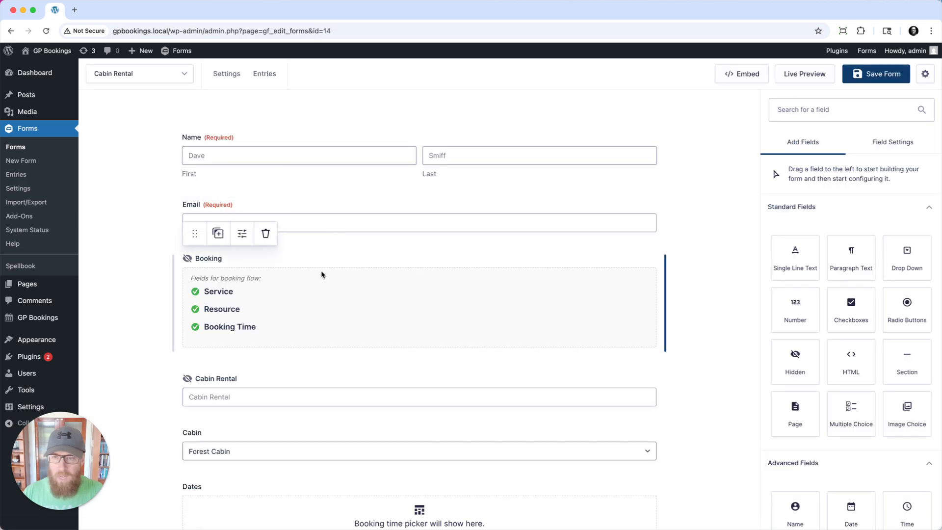
scroll(321, 273, "down", 2)
scroll(324, 273, "down", 2)
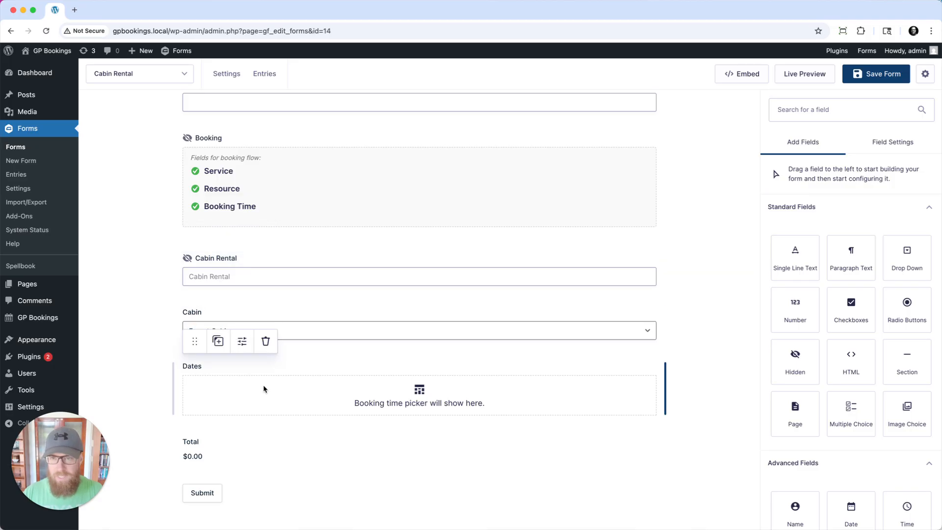
scroll(491, 124, "up", 3)
Open the live preview of the Cabin Rental form and choose Lake View Cabin as the cabin
left_click(816, 76)
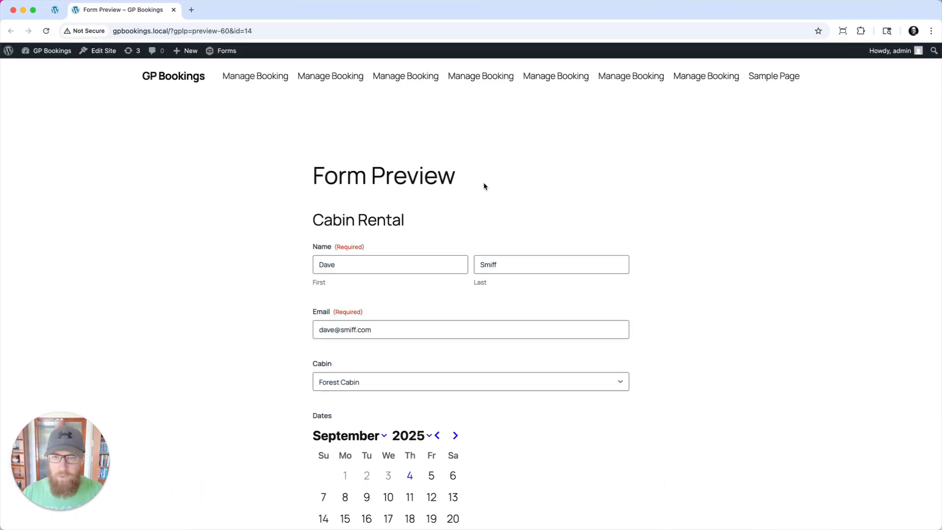
scroll(431, 279, "down", 5)
scroll(429, 205, "down", 1)
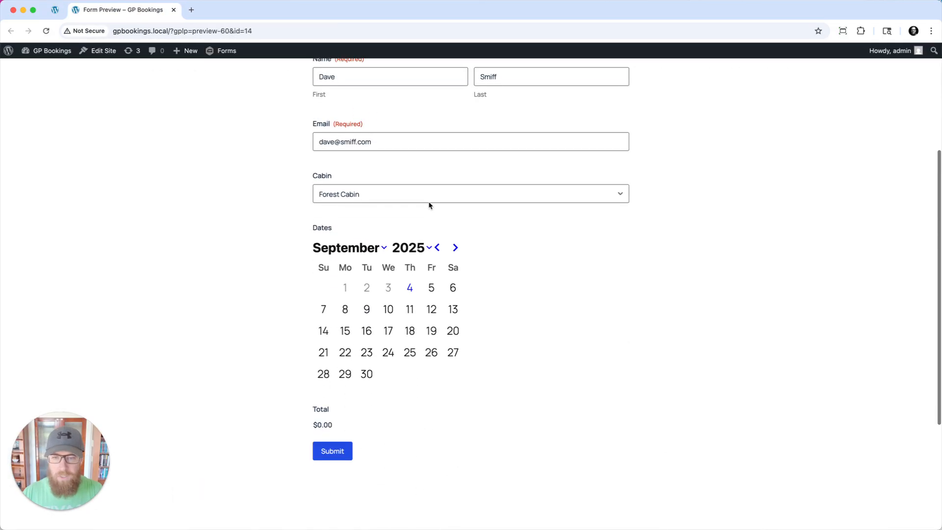
left_click(383, 200)
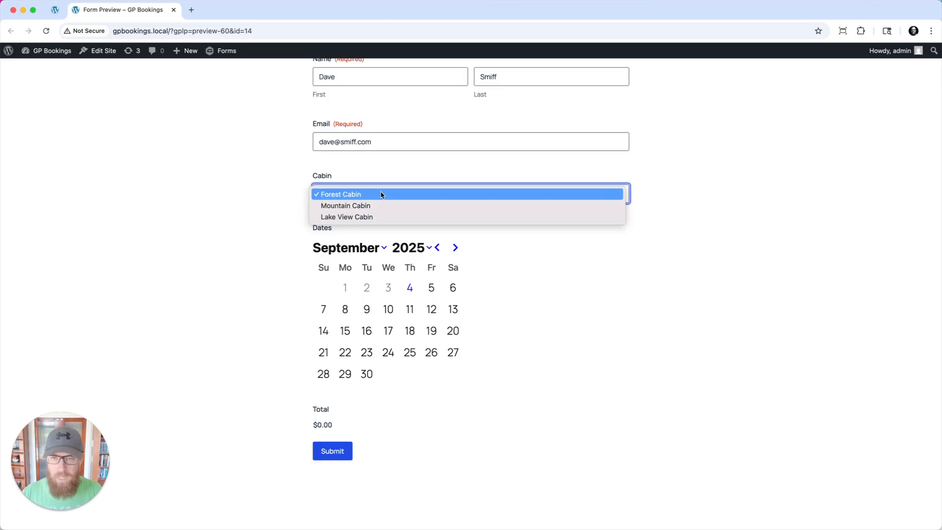
left_click(362, 215)
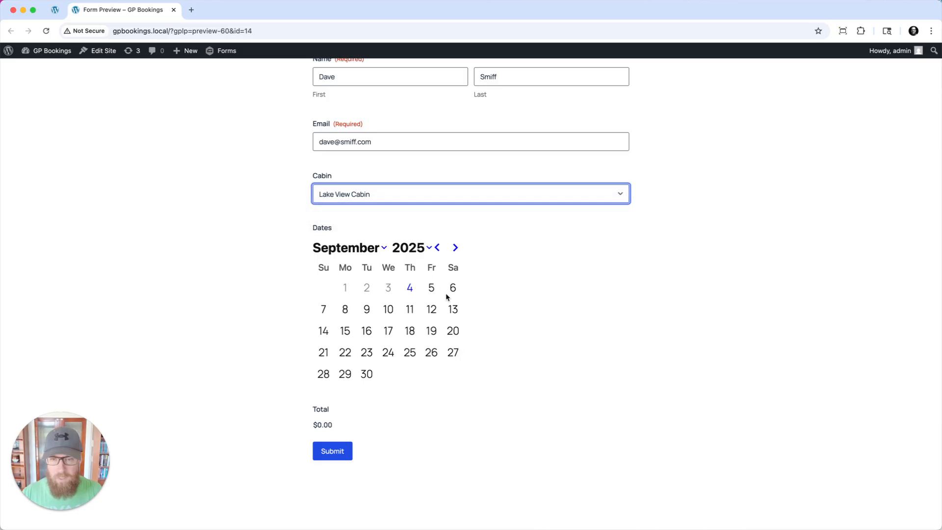
Book September 10 to 13, 2025 in the form preview, check the total and submit the form
left_click(387, 308)
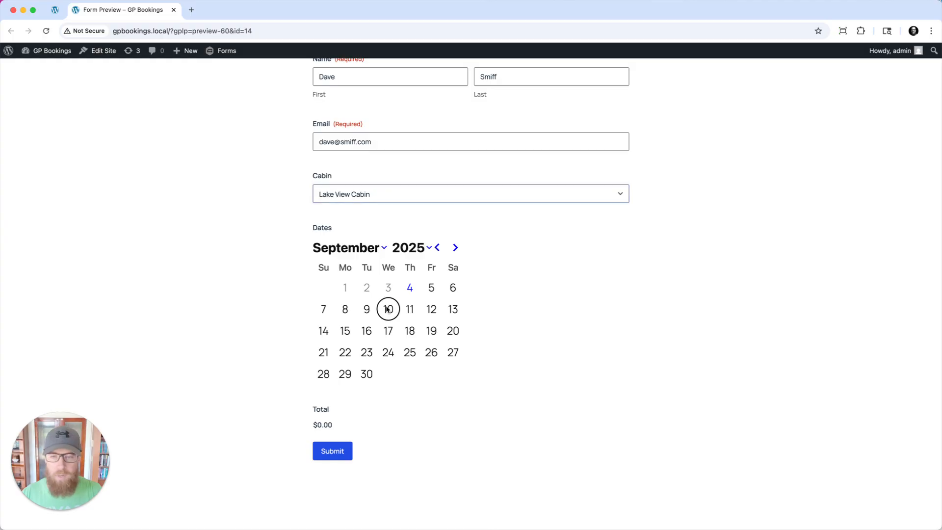
left_click(456, 310)
scroll(455, 310, "down", 3)
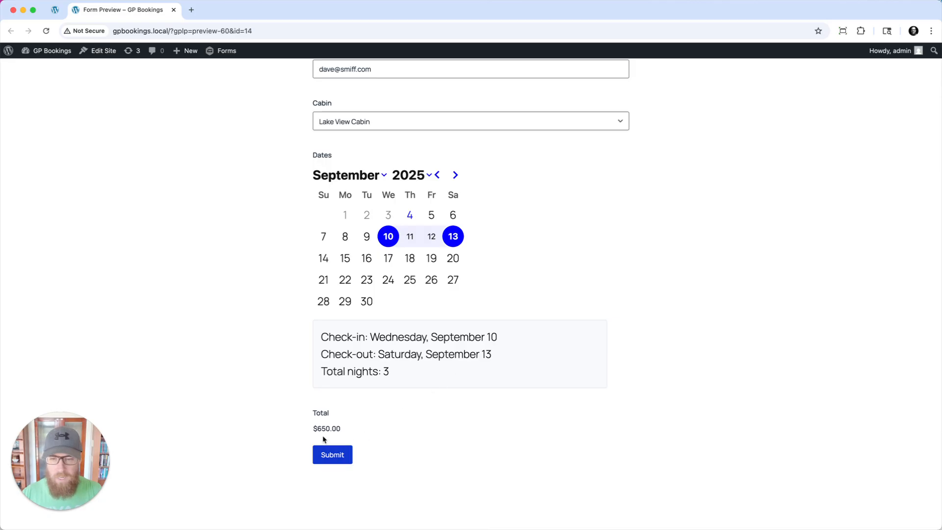
left_click(335, 453)
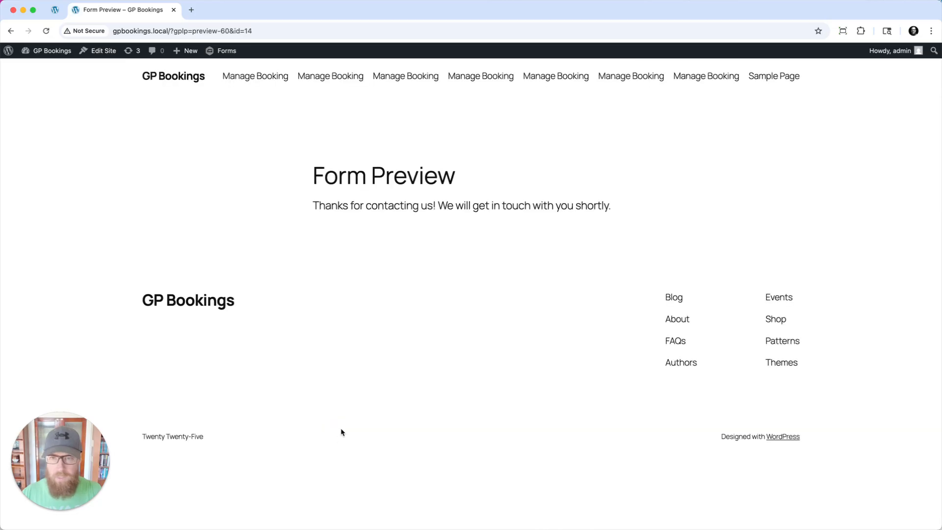
Open the submitted booking's entry from the Cabin Rental form's entries and look through its order and booking information
left_click(55, 12)
left_click(269, 76)
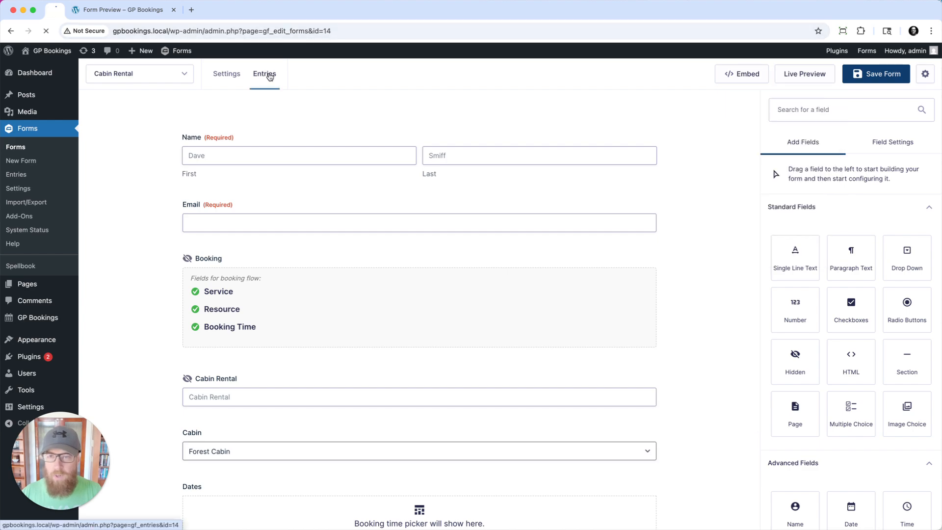
left_click(285, 265)
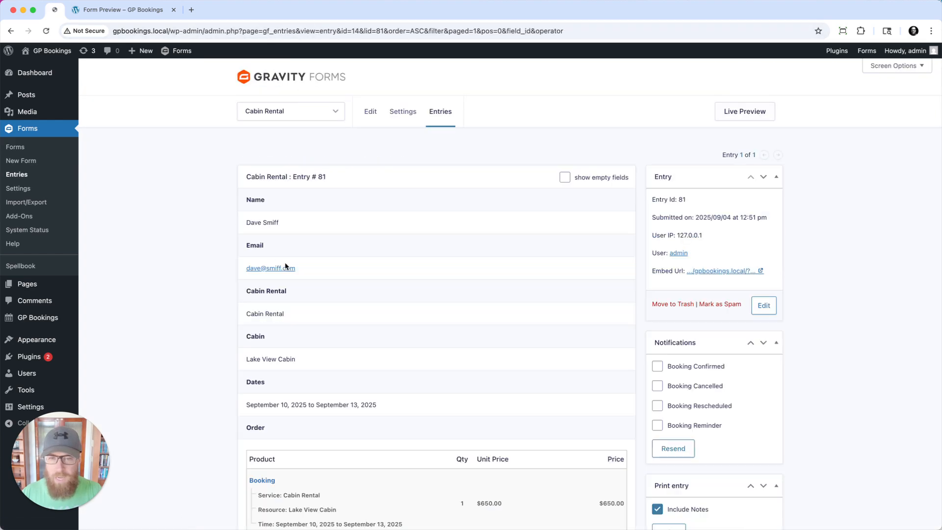
scroll(455, 259, "down", 10)
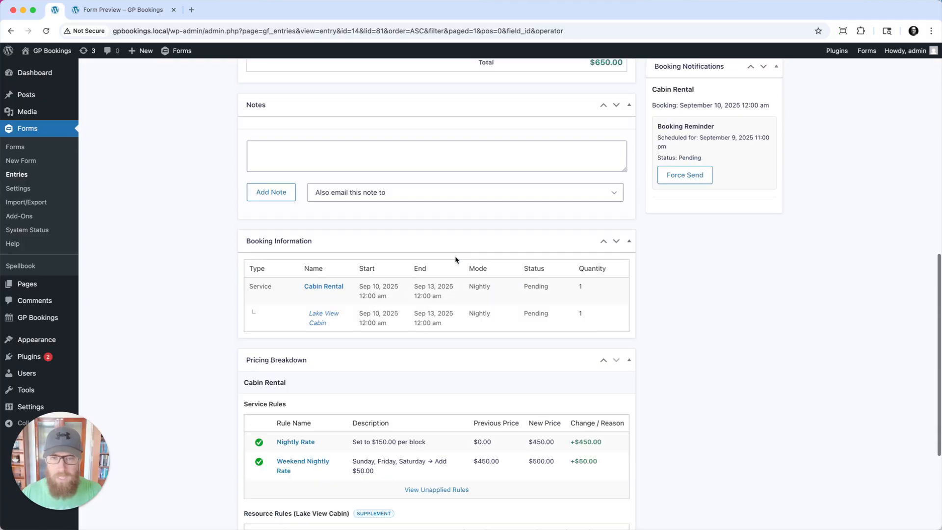
scroll(455, 259, "up", 10)
scroll(376, 240, "down", 8)
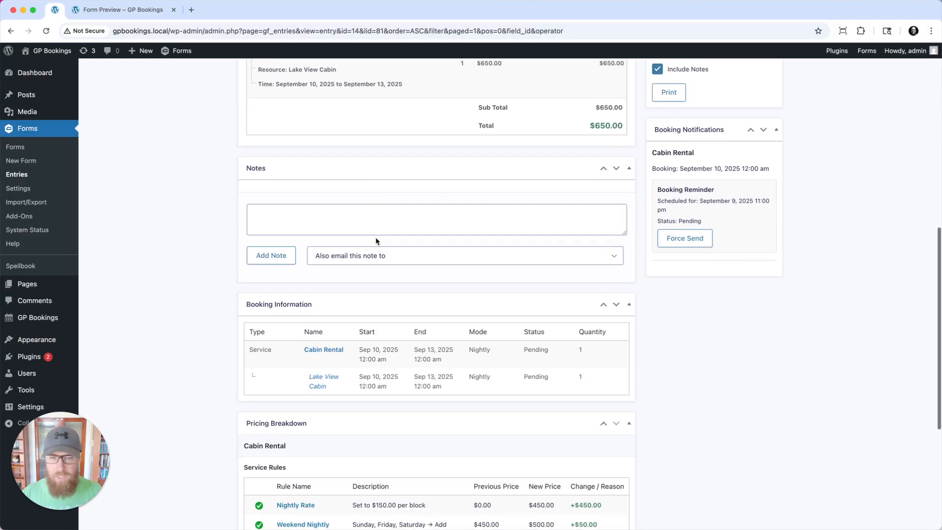
scroll(376, 240, "down", 5)
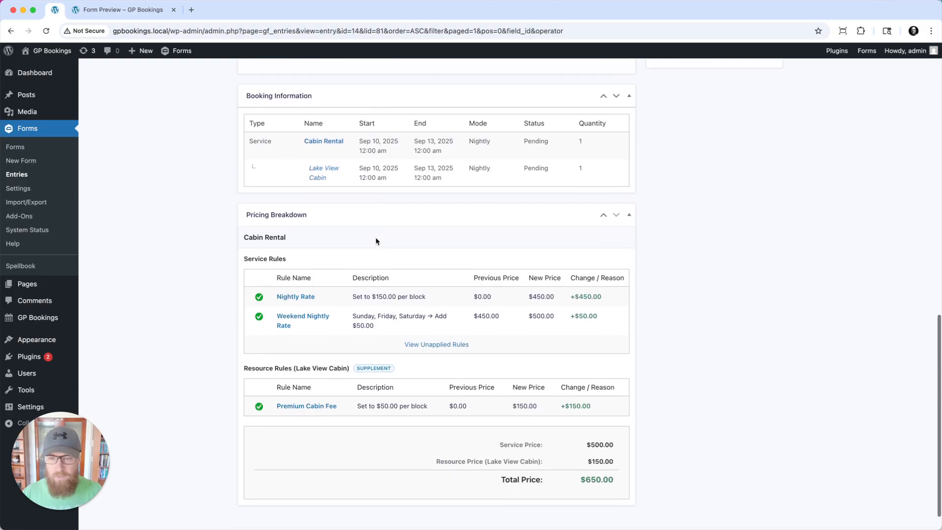
Examine the entry's pricing breakdown for the Cabin Rental service, including the applied service rules
scroll(375, 240, "down", 1)
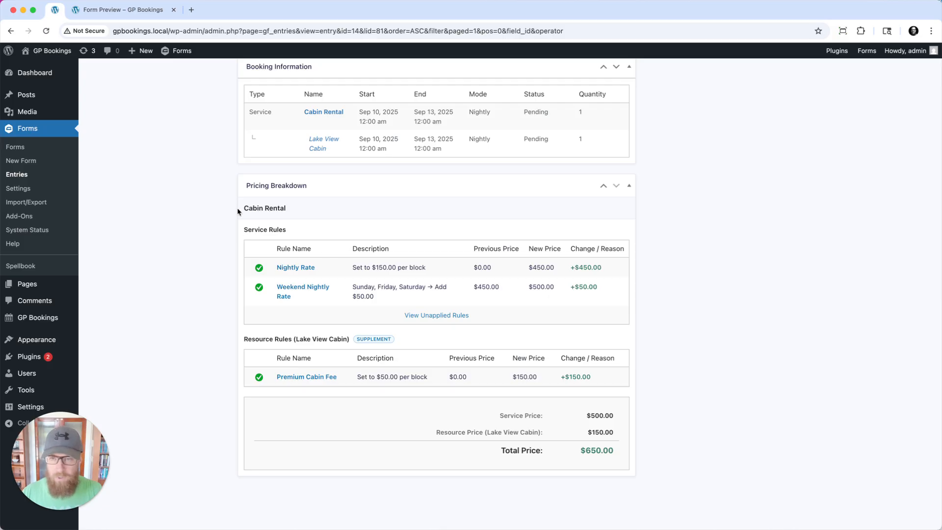
left_click_drag(239, 210, 289, 207)
left_click(310, 208)
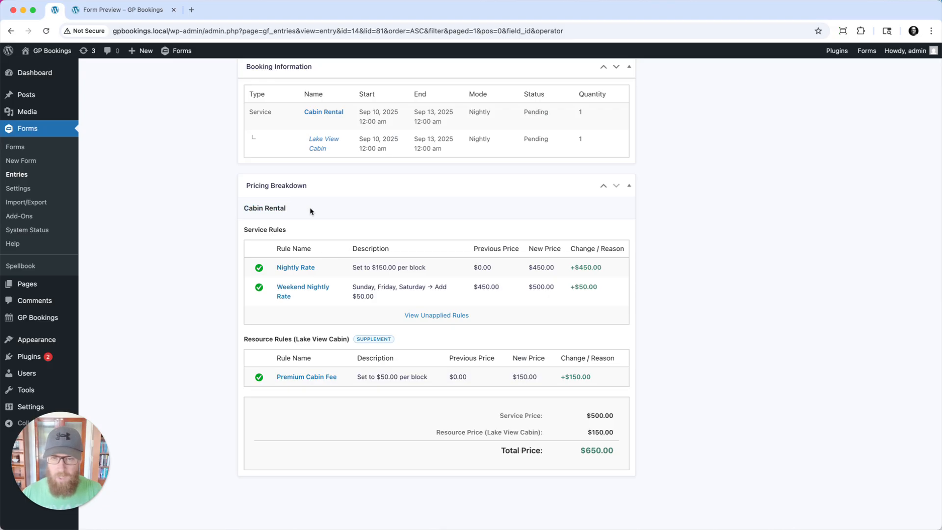
left_click_drag(294, 207, 246, 208)
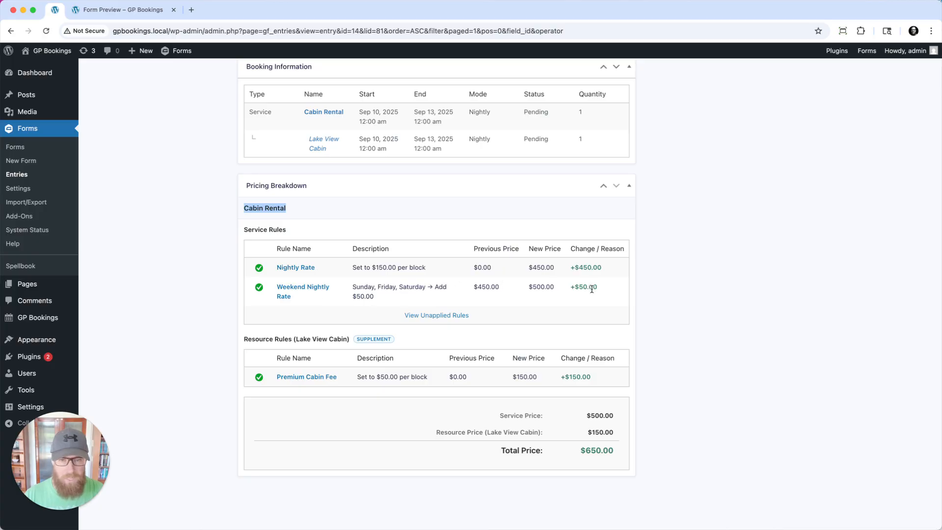
Reveal the unapplied service rules in the pricing breakdown, look them over and hide them again
left_click(437, 315)
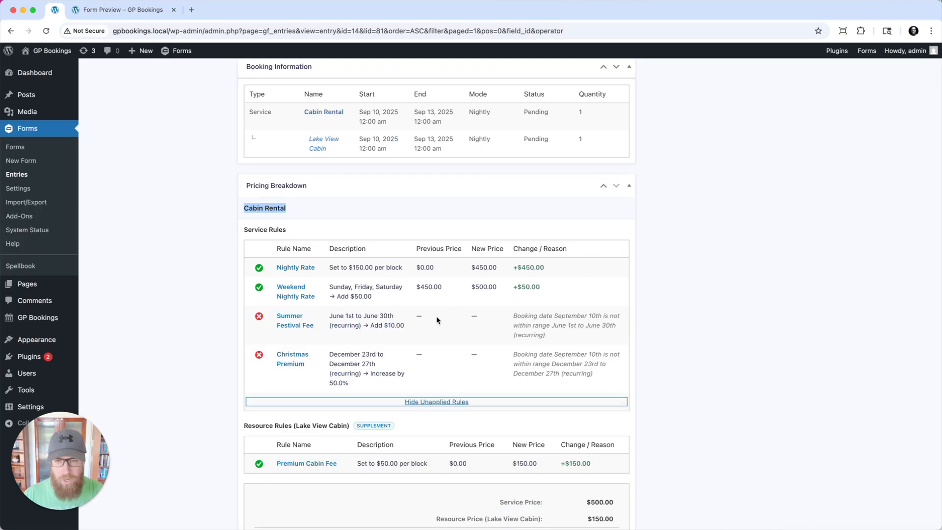
scroll(437, 319, "down", 1)
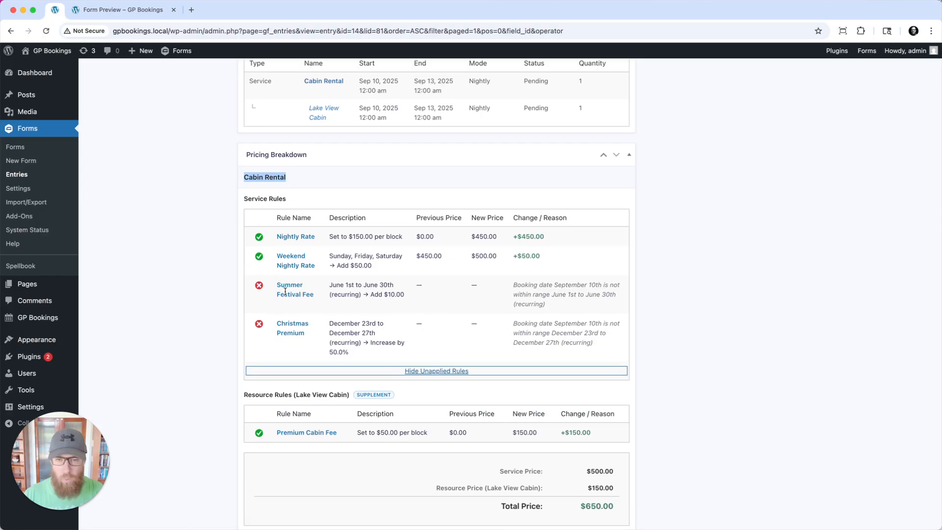
left_click(433, 371)
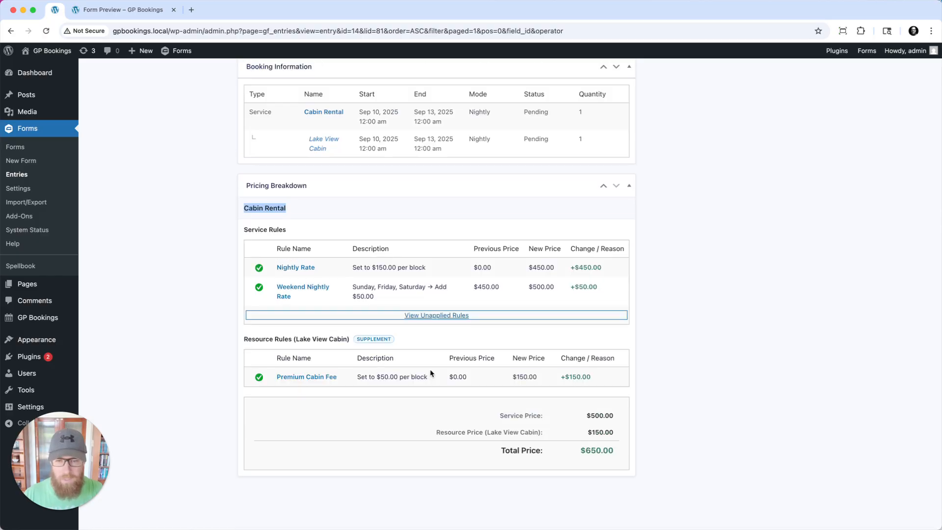
Show the unapplied rules once more, read the reason given for the Christmas Premium rule and collapse the list
left_click(438, 316)
scroll(434, 318, "down", 1)
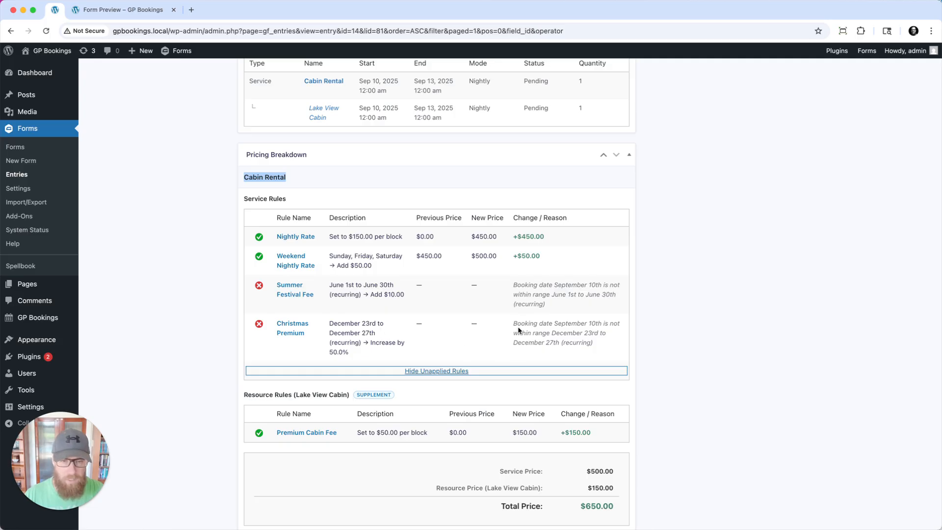
left_click_drag(513, 321, 595, 337)
left_click(597, 341)
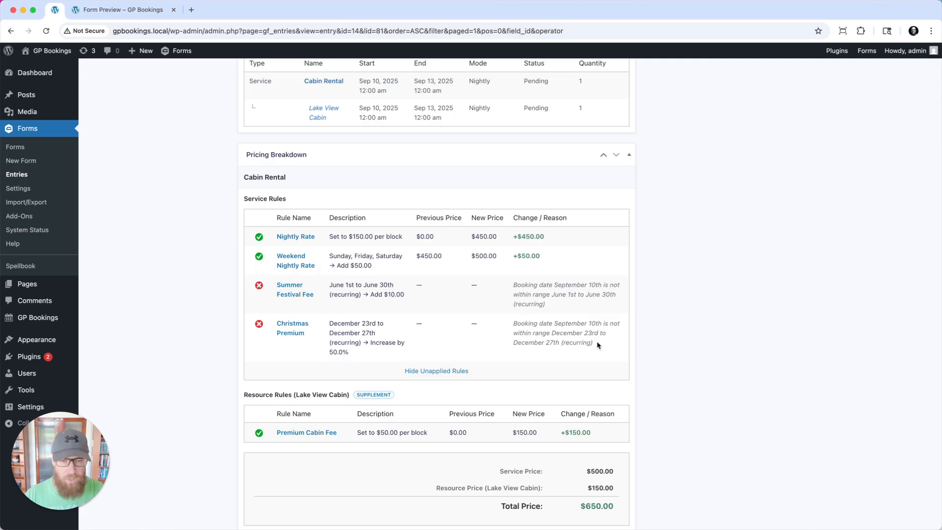
left_click(443, 375)
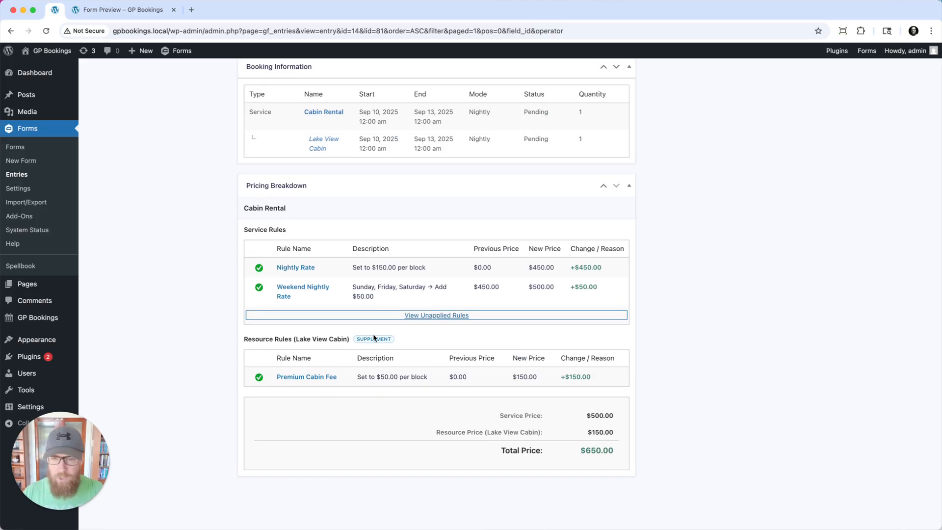
Check the pricing type label on the Lake View Cabin resource rules in the pricing breakdown
left_click_drag(357, 339, 374, 339)
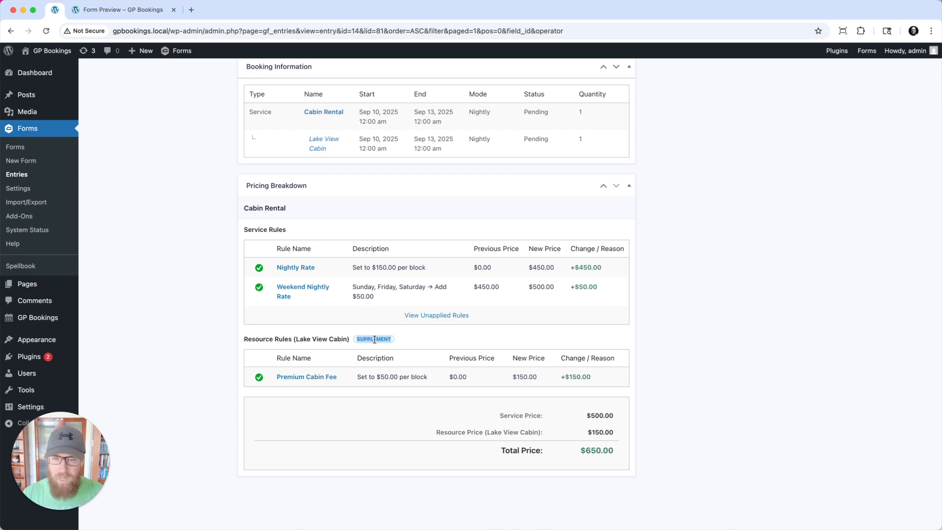
left_click(410, 339)
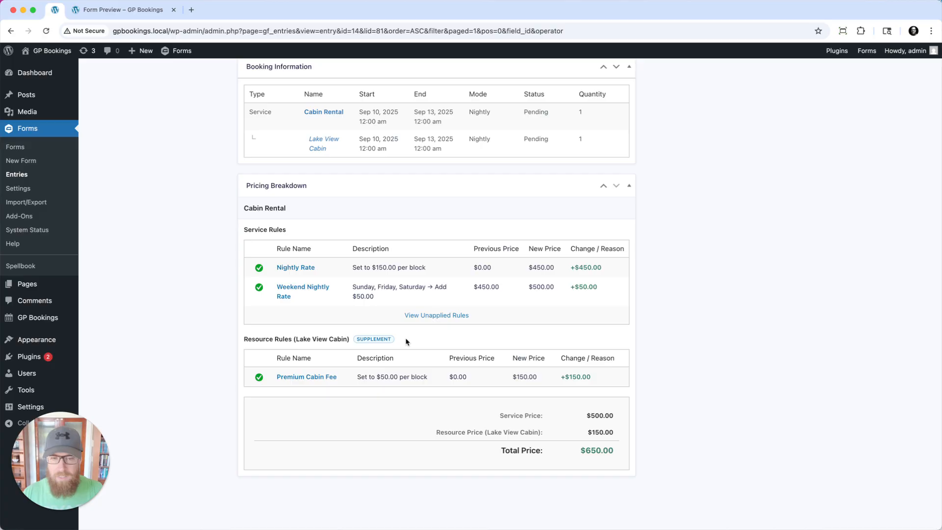